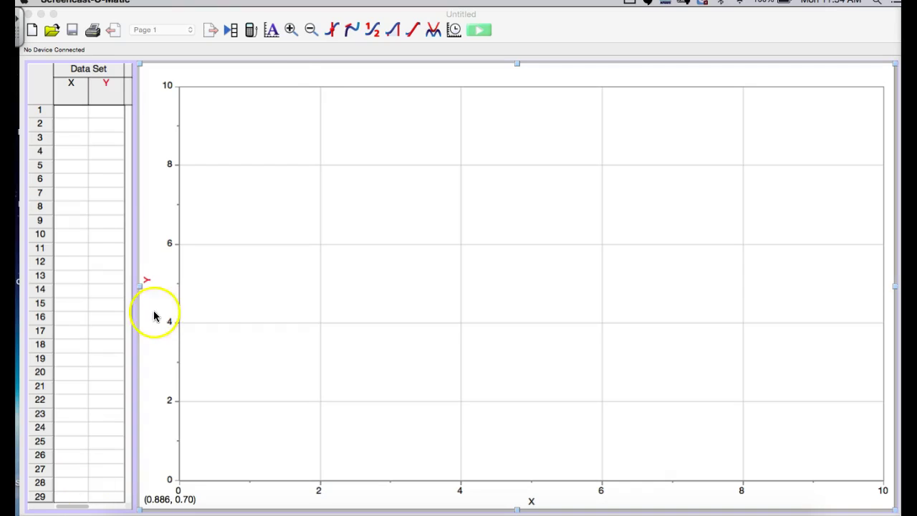
Bring the Logger Pro window to the front and open its Insert menu.
{"action": "left_click", "coordinate": [311, 15]}
{"action": "left_click", "coordinate": [300, 2]}
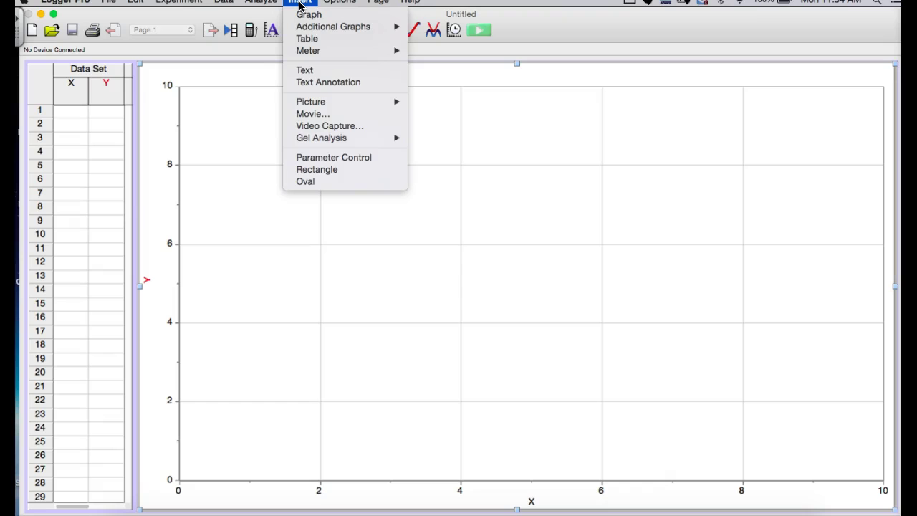
Insert the movie Carchase1.AVI from the Desktop folder into the page.
{"action": "left_click", "coordinate": [310, 117]}
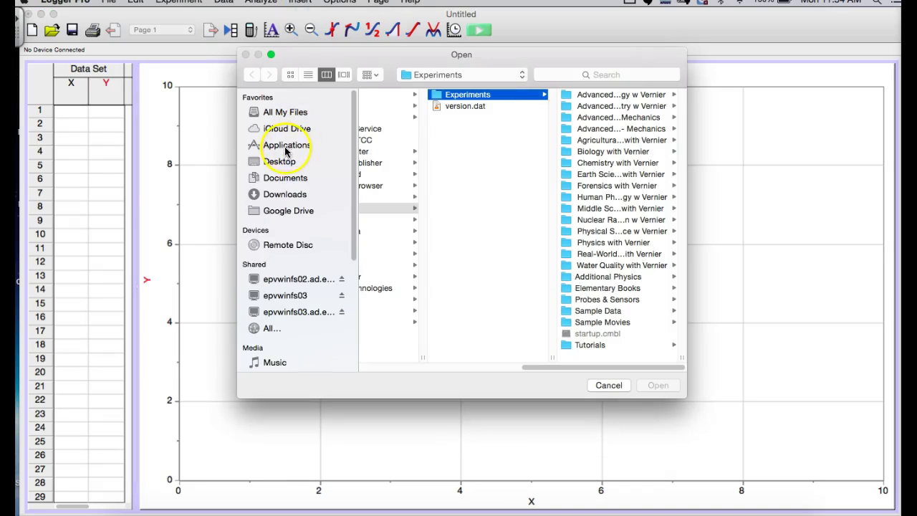
{"action": "left_click", "coordinate": [282, 164]}
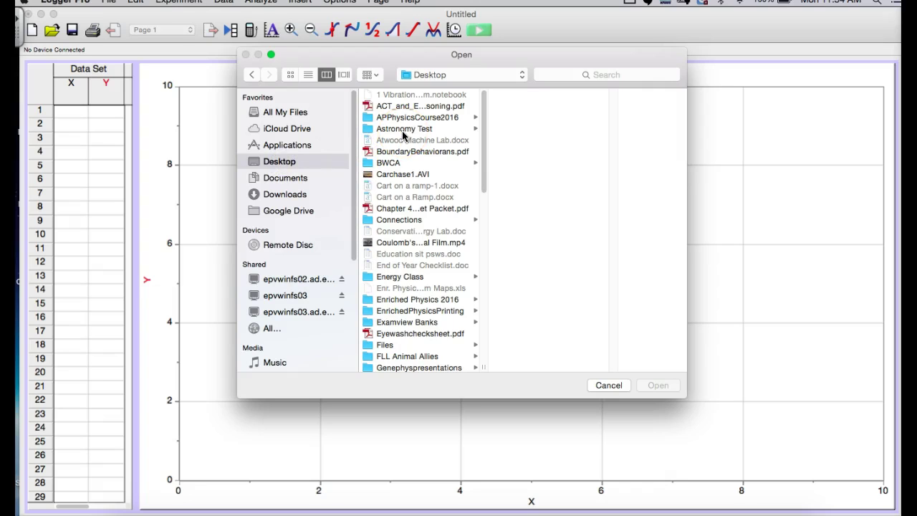
{"action": "left_click", "coordinate": [396, 175]}
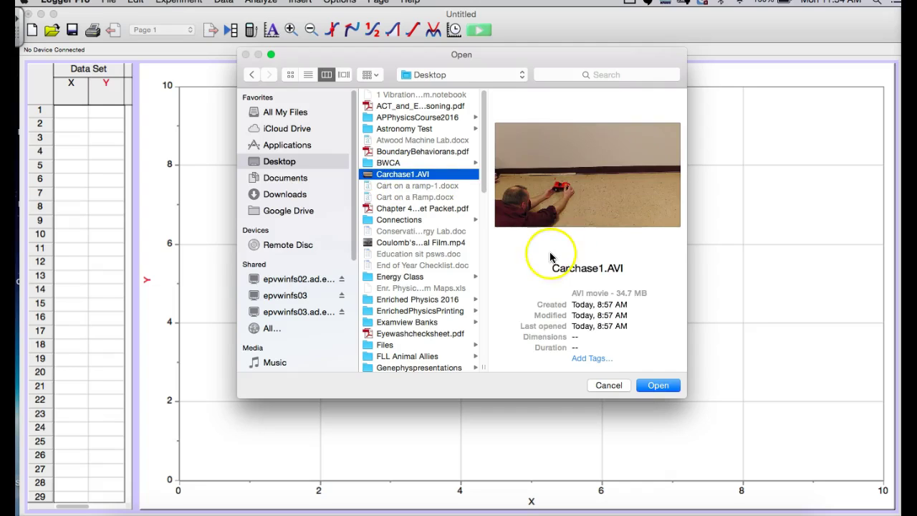
{"action": "left_click", "coordinate": [652, 388]}
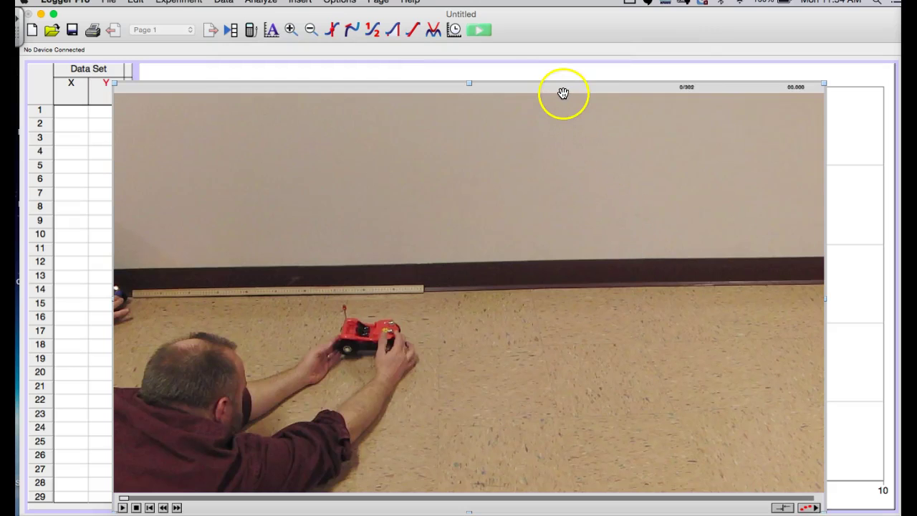
Nudge the car movie into position and enable video analysis on it.
{"action": "left_click_drag", "start_coordinate": [563, 94], "coordinate": [571, 119]}
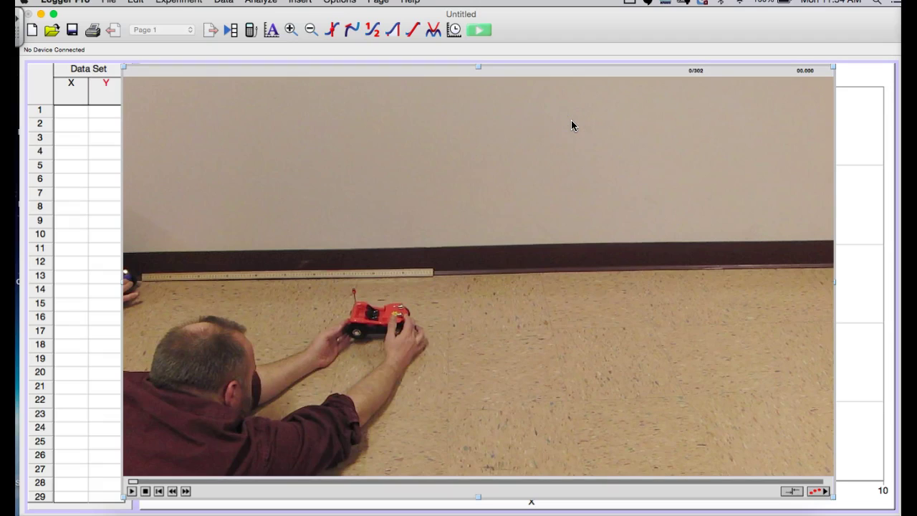
{"action": "left_click", "coordinate": [819, 493]}
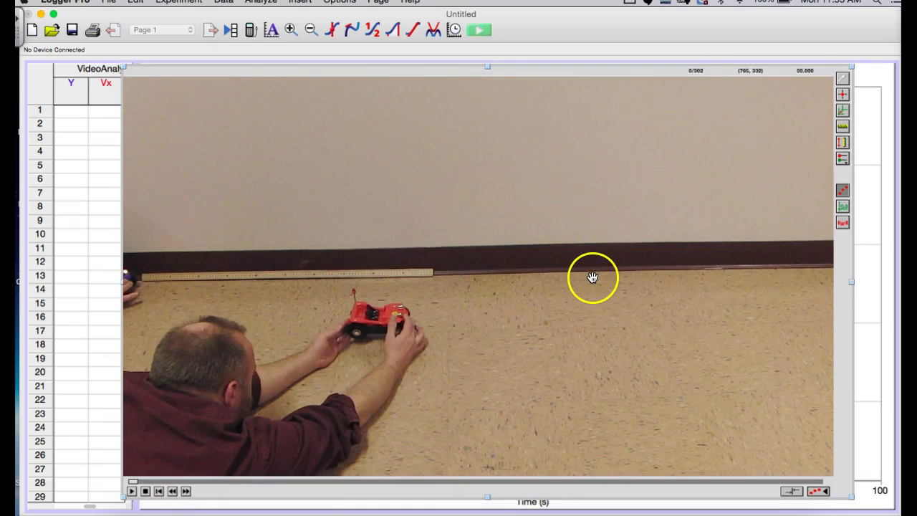
Set the movie's scale by marking a line along the metre stick and confirming the distance.
{"action": "left_click", "coordinate": [682, 273]}
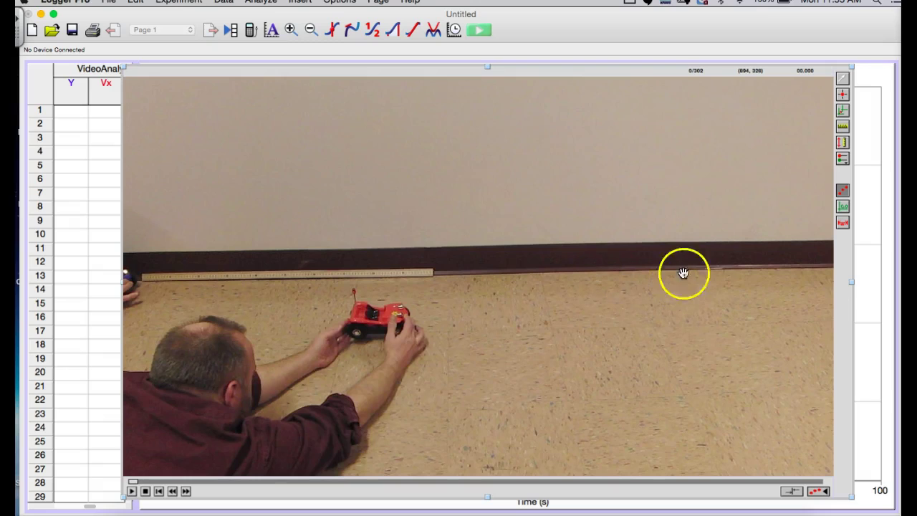
{"action": "left_click", "coordinate": [723, 231]}
{"action": "left_click_drag", "start_coordinate": [356, 247], "coordinate": [796, 153]}
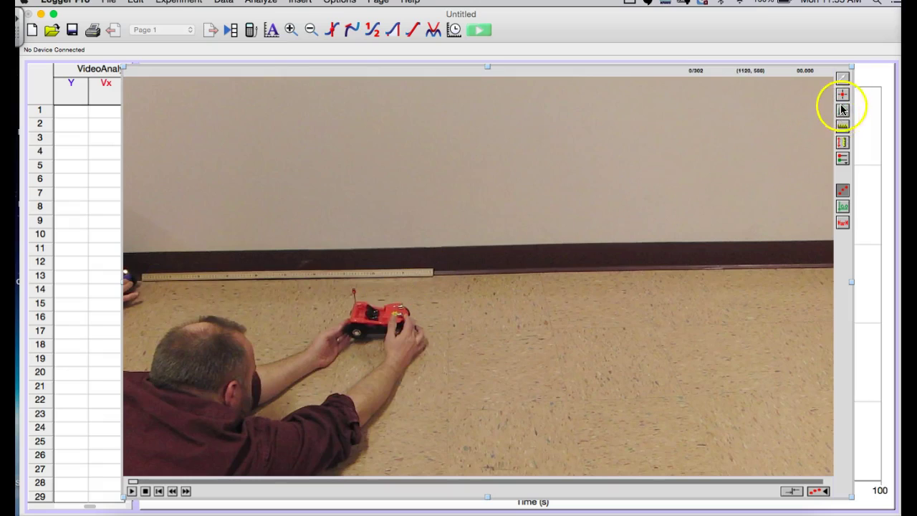
{"action": "left_click", "coordinate": [844, 129]}
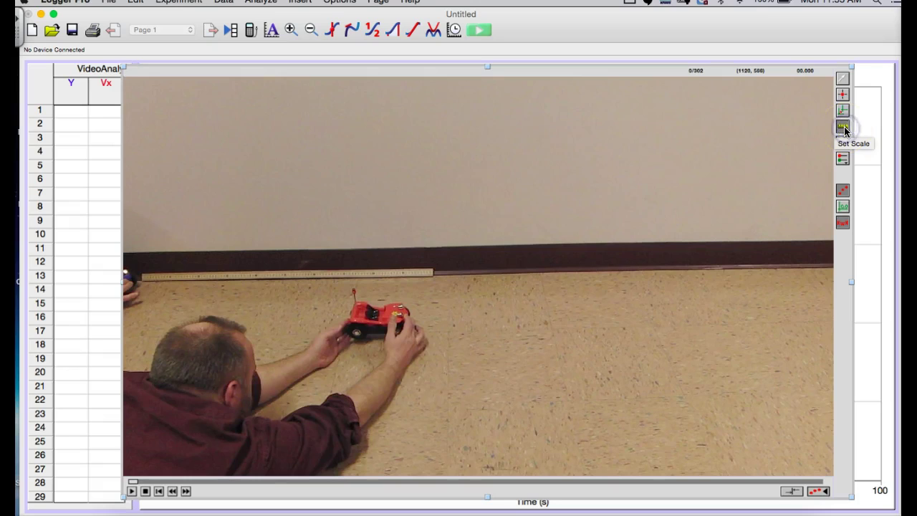
{"action": "left_click_drag", "start_coordinate": [844, 129], "coordinate": [433, 272]}
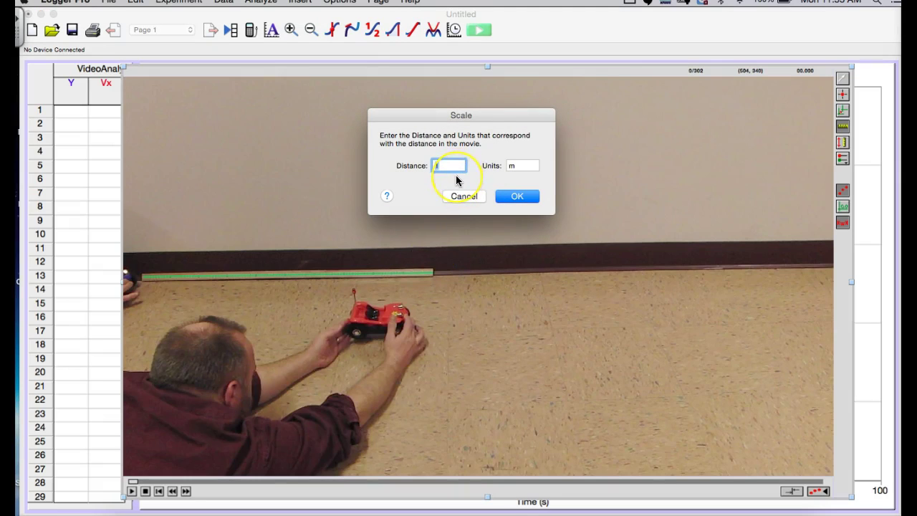
{"action": "left_click", "coordinate": [513, 197]}
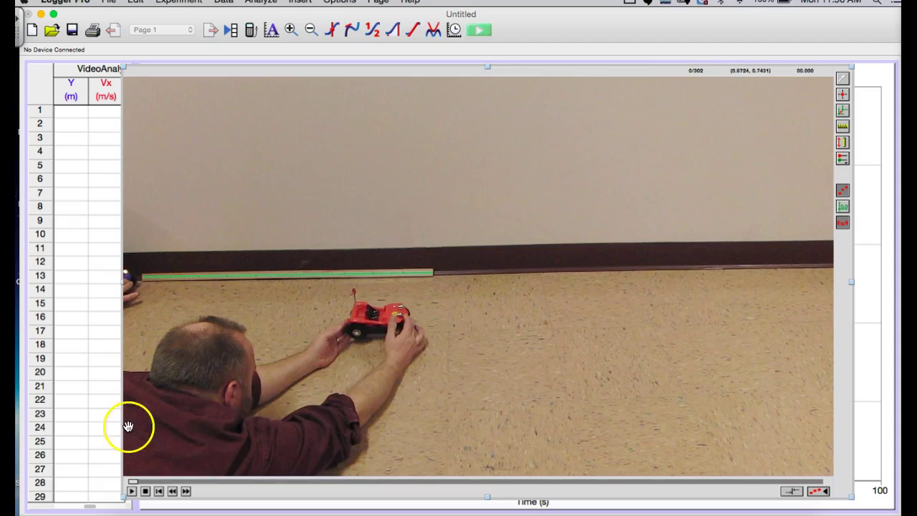
Scrub the movie forward, then step back to frame 119 with the blue car at the left.
{"action": "left_click_drag", "start_coordinate": [135, 487], "coordinate": [410, 484]}
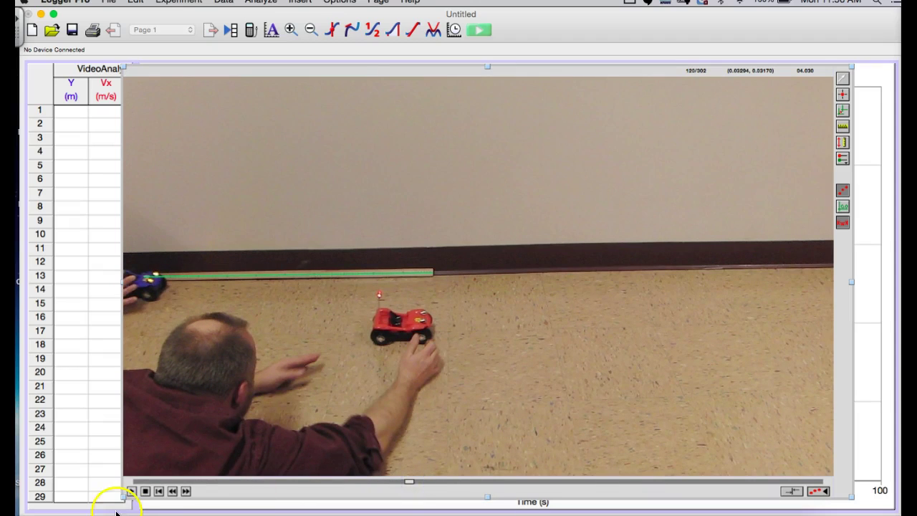
{"action": "left_click", "coordinate": [173, 490]}
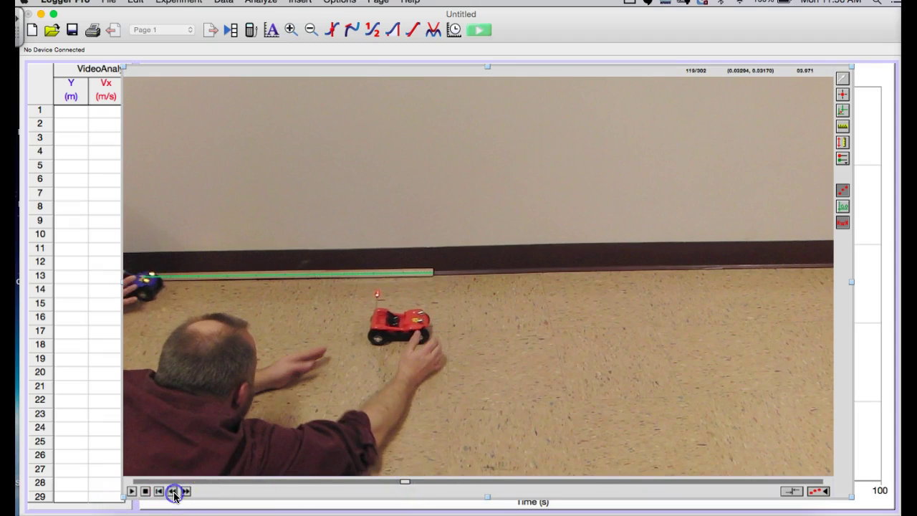
{"action": "left_click", "coordinate": [143, 298]}
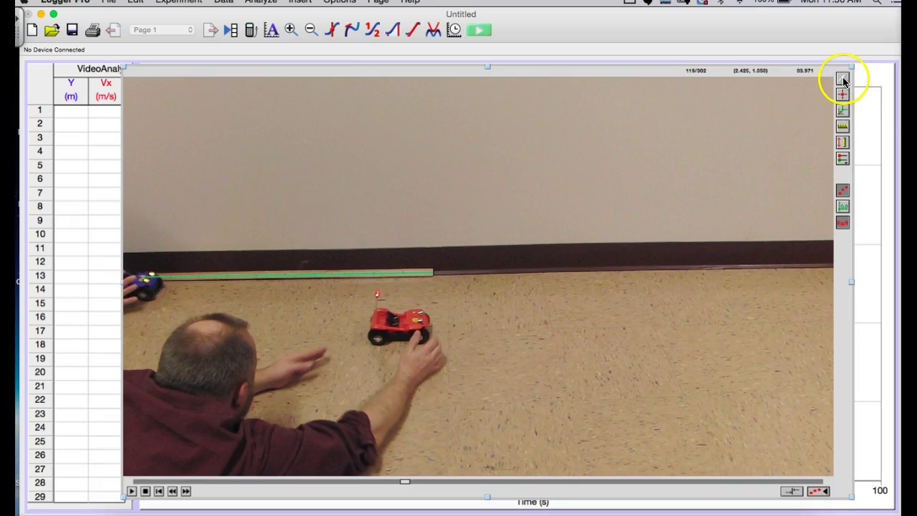
Set the coordinate origin on the blue car at frame 119.
{"action": "left_click", "coordinate": [843, 115]}
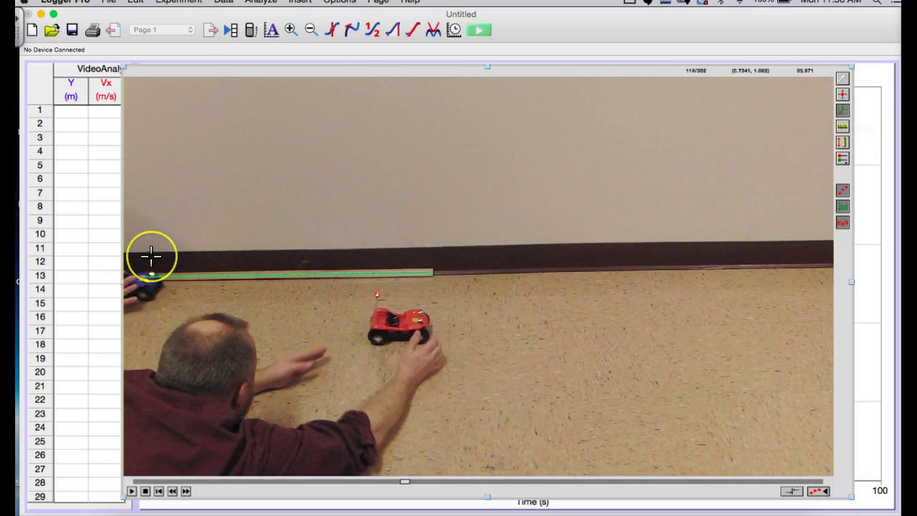
{"action": "left_click", "coordinate": [142, 293]}
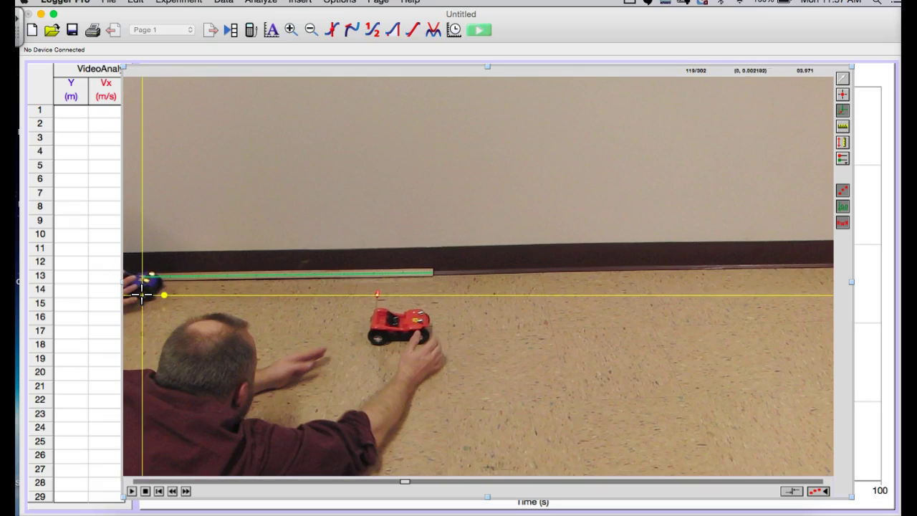
{"action": "left_click", "coordinate": [196, 262]}
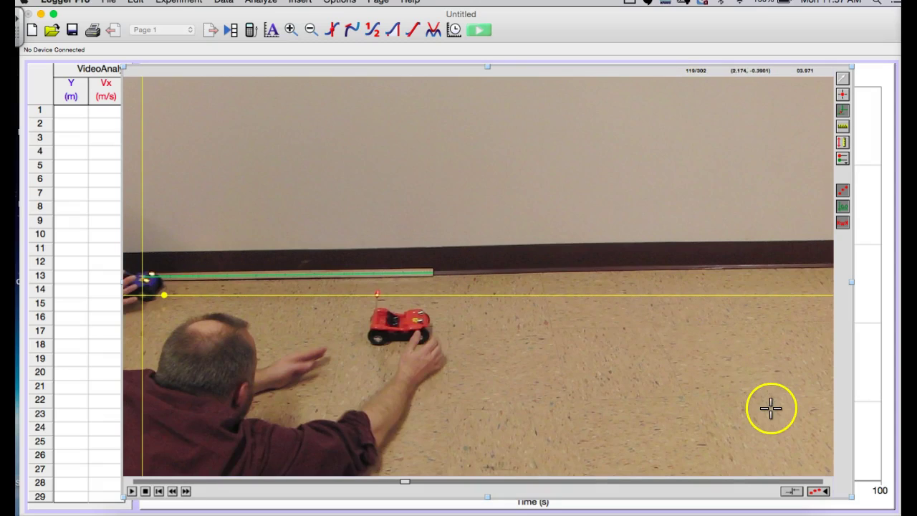
Sync the movie so frame 3.9717 s corresponds to graph time 0.
{"action": "left_click", "coordinate": [792, 493]}
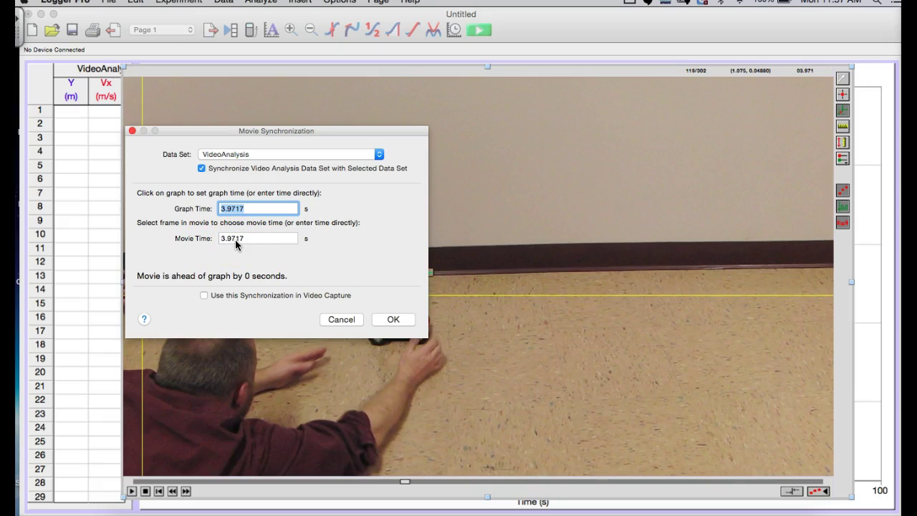
{"action": "double_click", "coordinate": [246, 208]}
{"action": "type", "text": "0"}
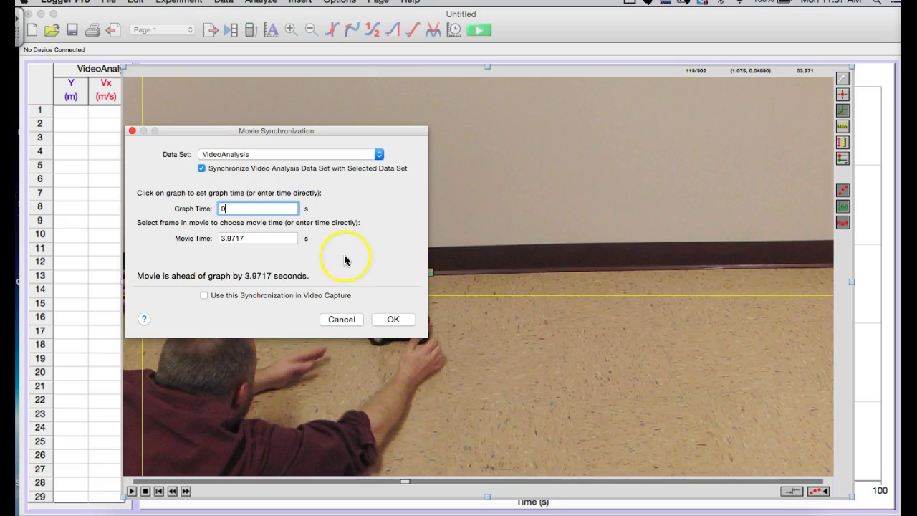
{"action": "left_click", "coordinate": [393, 320]}
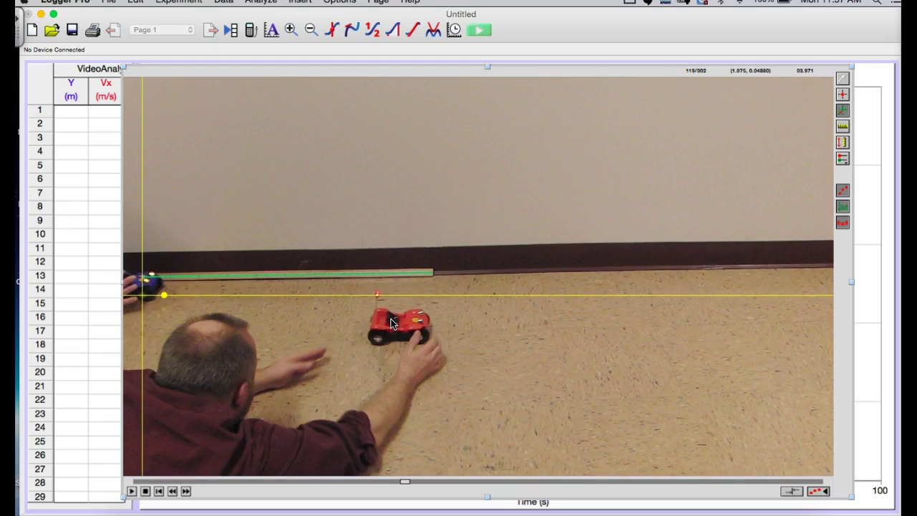
Mark the blue car's position in three successive sampled frames with the Add Point tool.
{"action": "left_click", "coordinate": [843, 96]}
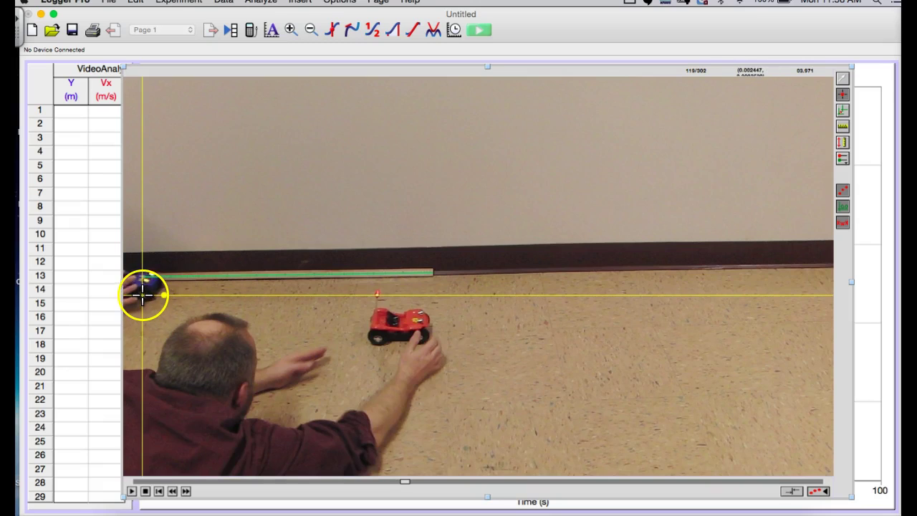
{"action": "left_click", "coordinate": [143, 295]}
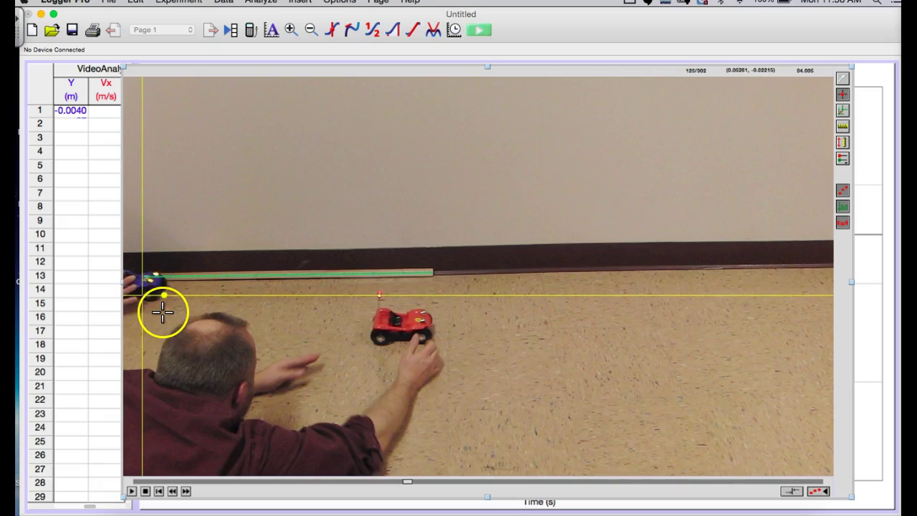
{"action": "left_click", "coordinate": [187, 492]}
{"action": "left_click", "coordinate": [186, 491]}
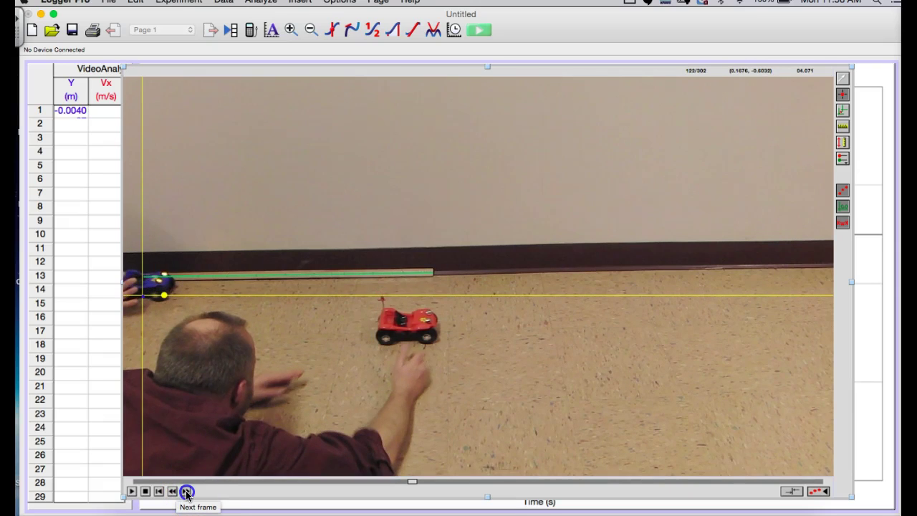
{"action": "left_click", "coordinate": [186, 492]}
{"action": "left_click", "coordinate": [186, 491]}
{"action": "left_click", "coordinate": [187, 491]}
{"action": "left_click", "coordinate": [186, 491]}
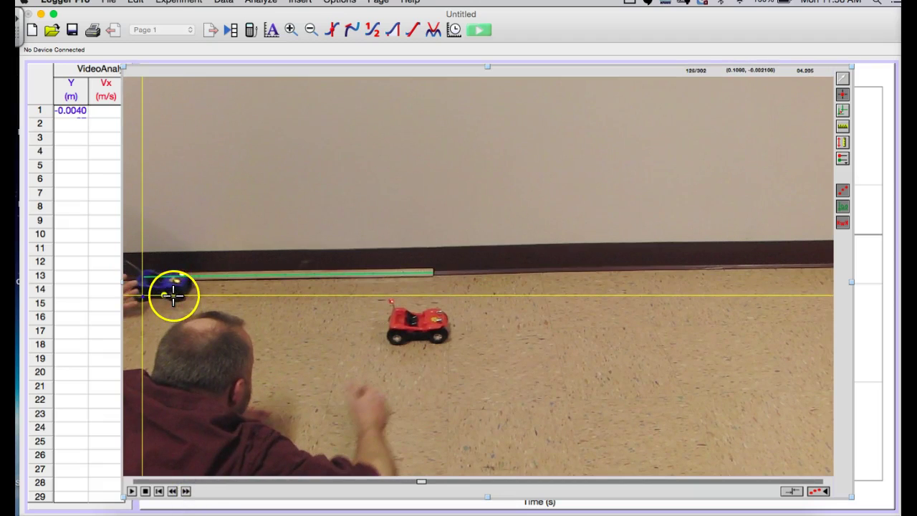
{"action": "left_click", "coordinate": [173, 295]}
{"action": "left_click", "coordinate": [187, 493]}
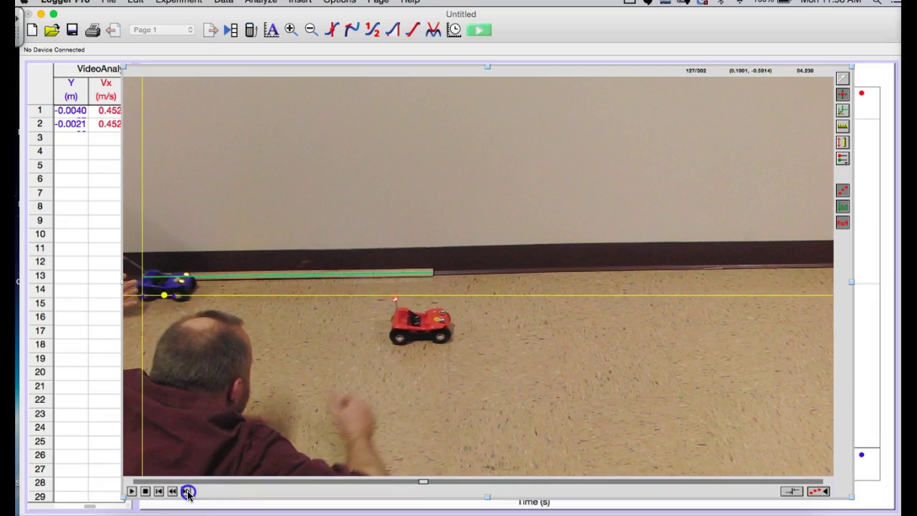
{"action": "left_click", "coordinate": [188, 493]}
{"action": "left_click", "coordinate": [188, 493]}
{"action": "left_click", "coordinate": [200, 295]}
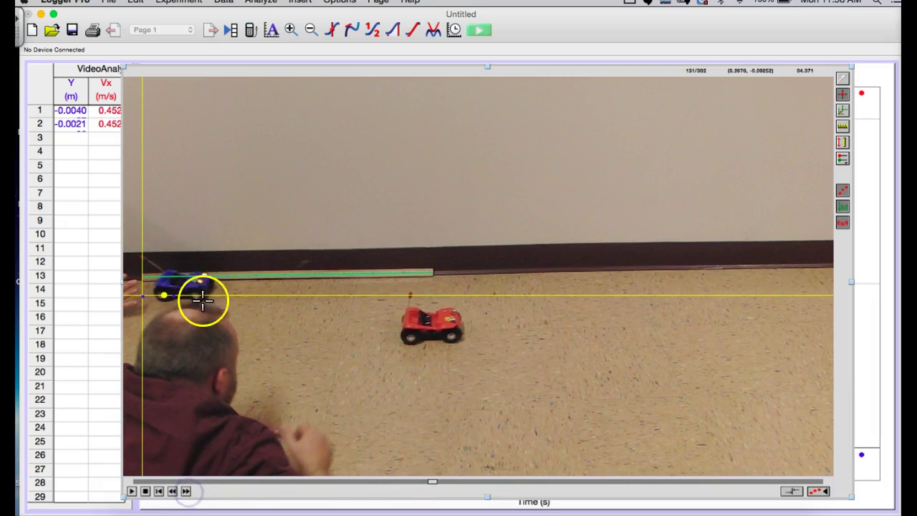
Mark the blue car in two more later frames, filling table rows 4 and 5.
{"action": "left_click", "coordinate": [187, 492]}
{"action": "left_click", "coordinate": [186, 492]}
{"action": "left_click", "coordinate": [186, 492]}
{"action": "left_click", "coordinate": [186, 493]}
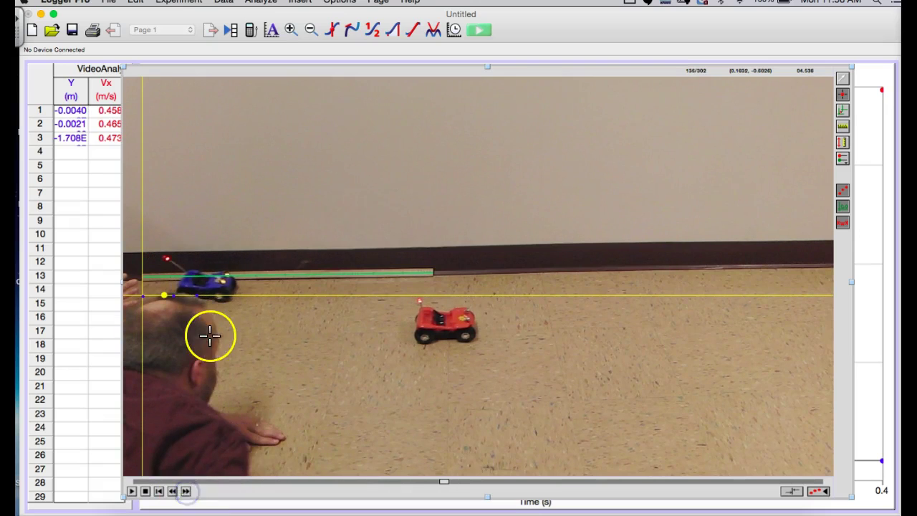
{"action": "left_click", "coordinate": [221, 287]}
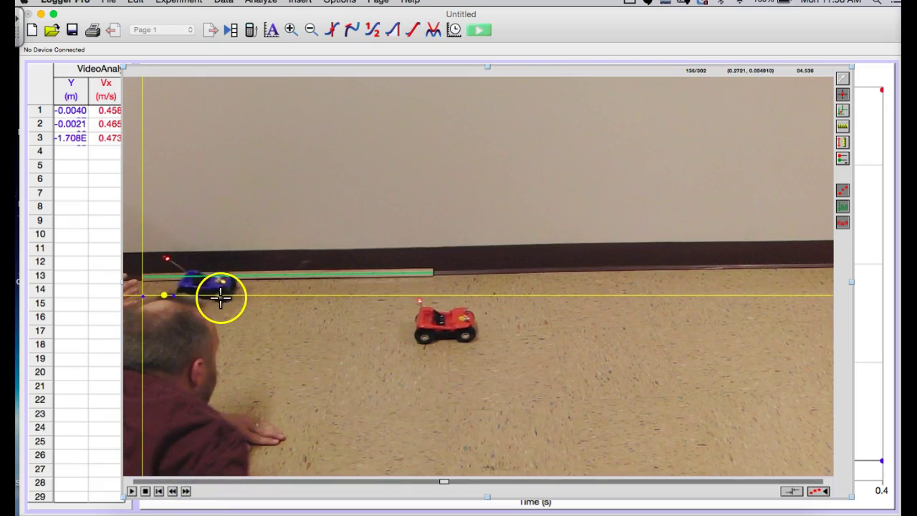
{"action": "left_click", "coordinate": [186, 492]}
{"action": "left_click", "coordinate": [186, 492]}
{"action": "left_click", "coordinate": [185, 492]}
{"action": "left_click", "coordinate": [185, 492]}
{"action": "left_click", "coordinate": [185, 492]}
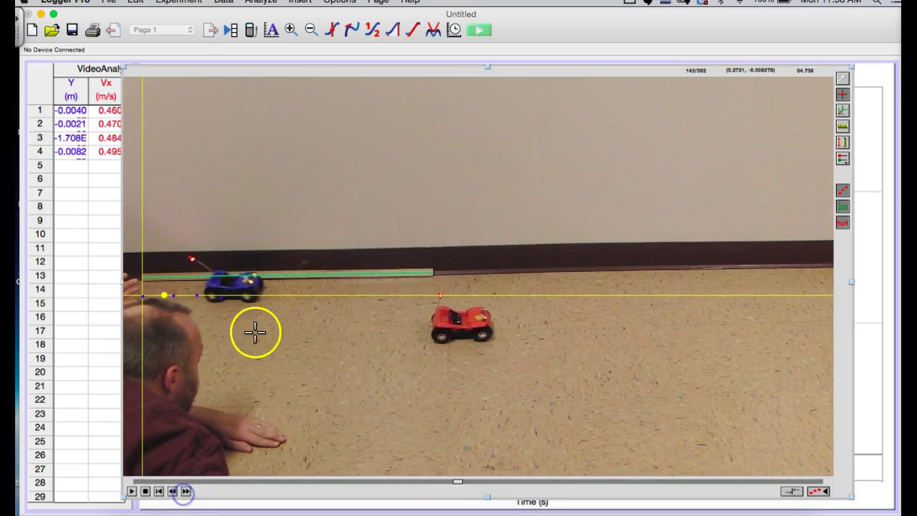
{"action": "left_click", "coordinate": [247, 295]}
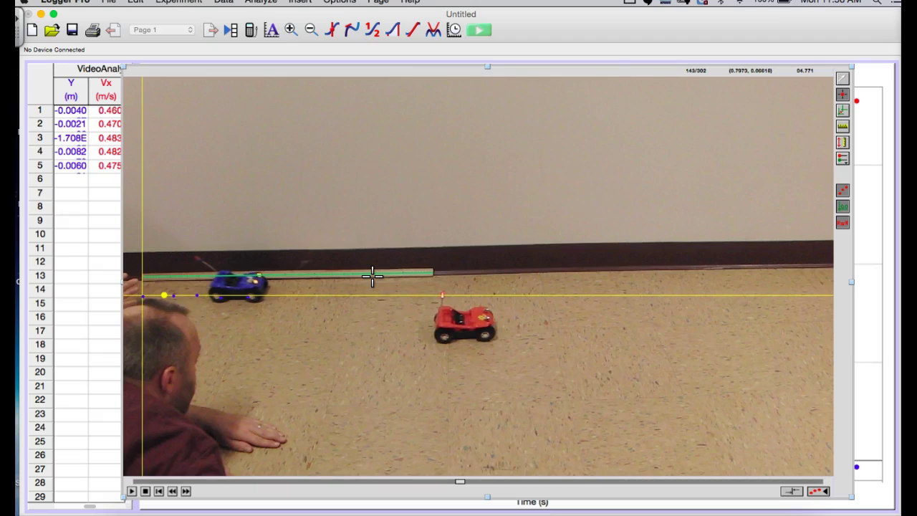
{"action": "left_click", "coordinate": [344, 287]}
Switch to the selection tool and cancel the Movie Options dialog without changes.
{"action": "left_click", "coordinate": [842, 79]}
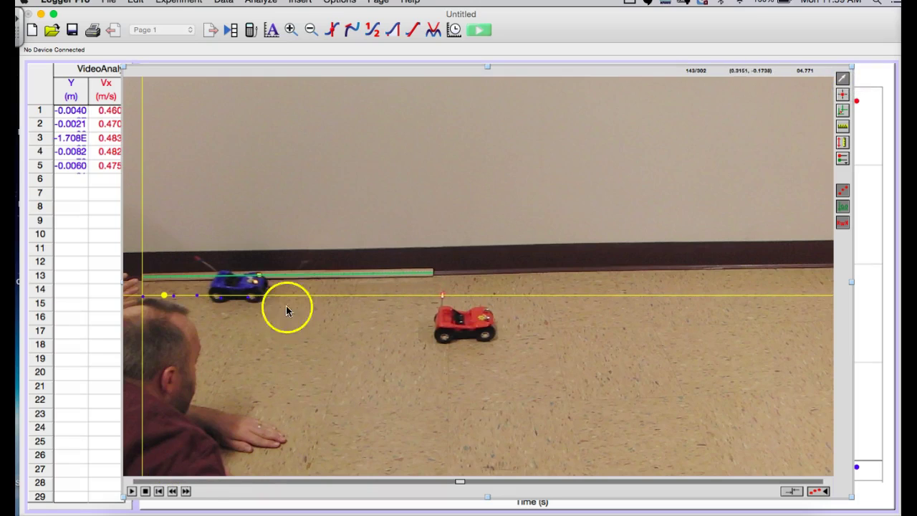
{"action": "double_click", "coordinate": [174, 492]}
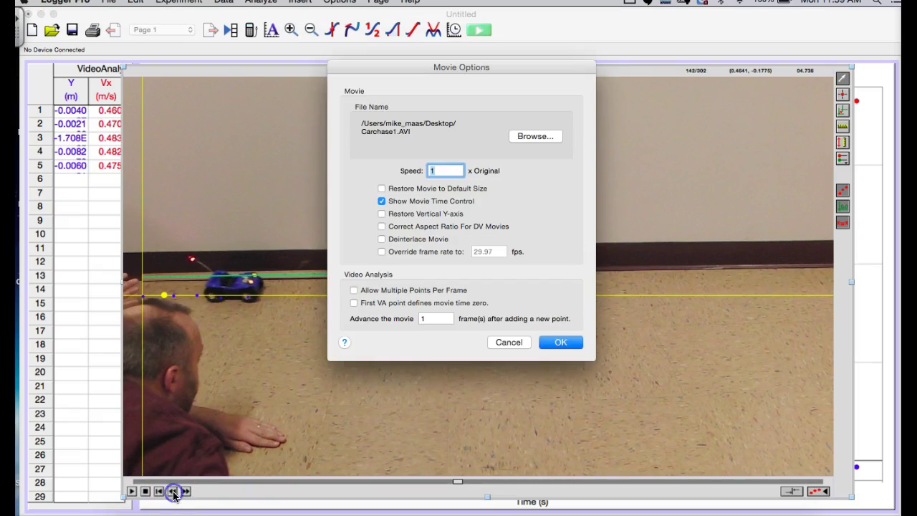
{"action": "left_click", "coordinate": [509, 342]}
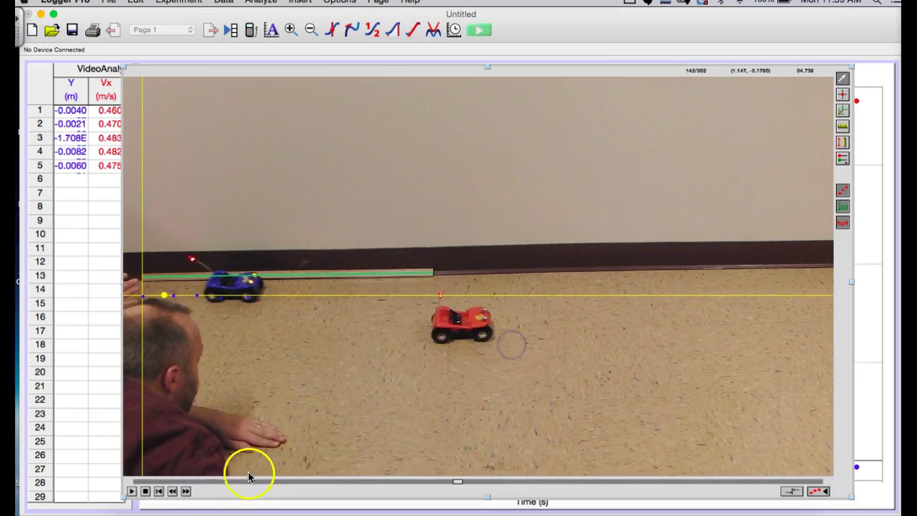
Step the movie back frame by frame until it reaches frame 119.
{"action": "left_click", "coordinate": [176, 492]}
{"action": "left_click", "coordinate": [172, 494]}
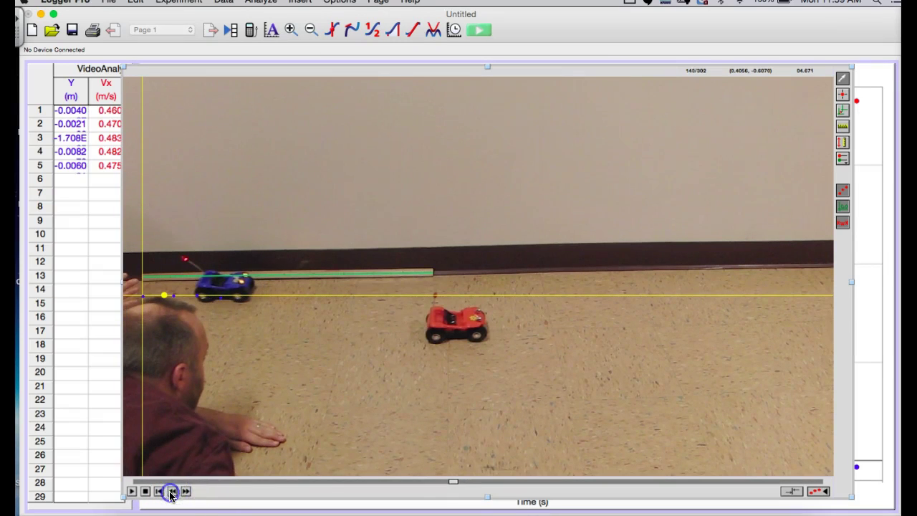
{"action": "left_click", "coordinate": [170, 493]}
{"action": "left_click", "coordinate": [176, 493]}
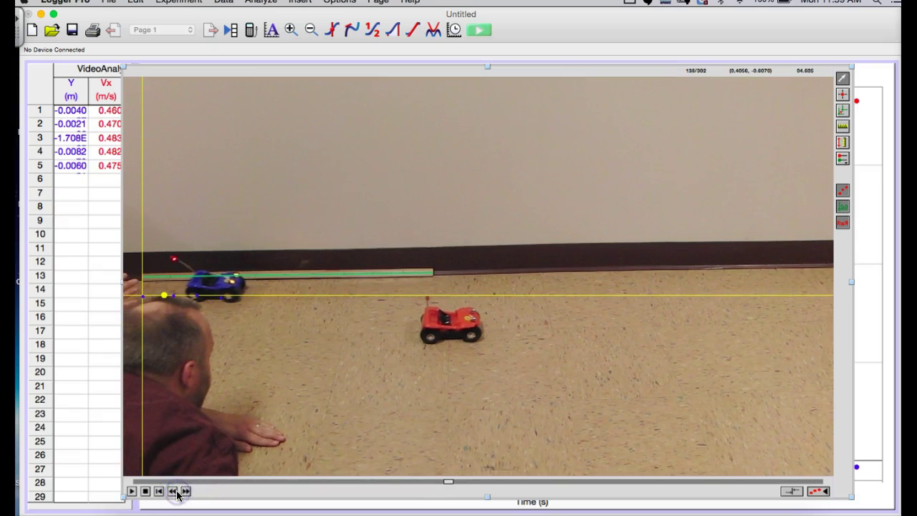
{"action": "left_click", "coordinate": [175, 493]}
{"action": "left_click", "coordinate": [176, 493]}
{"action": "left_click", "coordinate": [176, 493]}
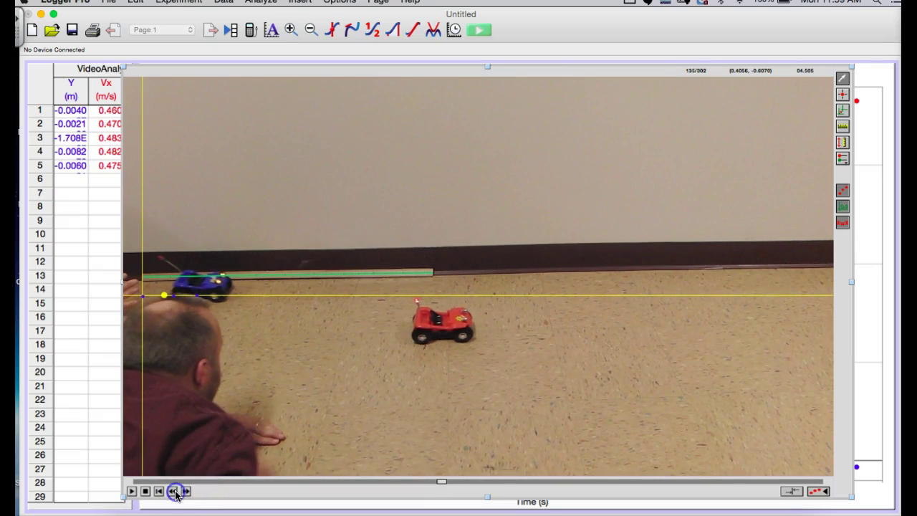
{"action": "left_click", "coordinate": [175, 493]}
{"action": "left_click", "coordinate": [175, 493]}
{"action": "left_click", "coordinate": [176, 493]}
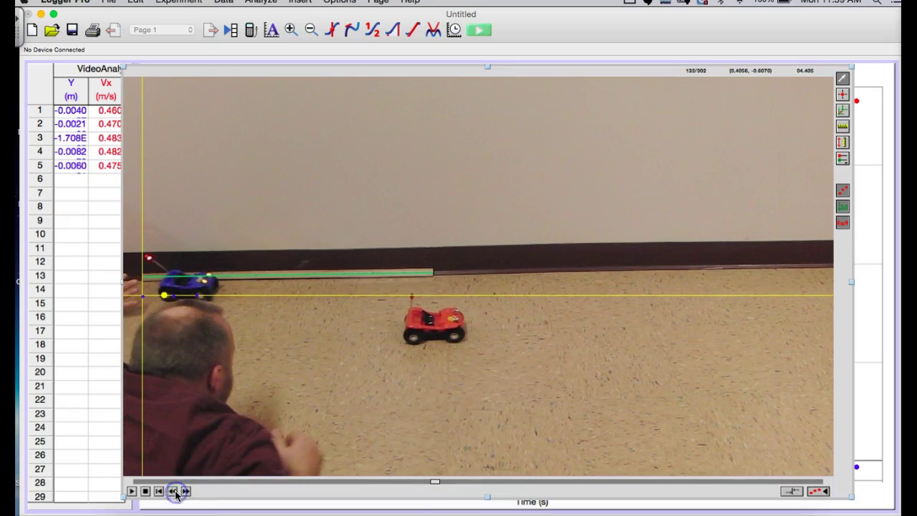
{"action": "left_click", "coordinate": [176, 493]}
{"action": "left_click", "coordinate": [176, 493]}
{"action": "left_click", "coordinate": [175, 493]}
{"action": "left_click", "coordinate": [175, 493]}
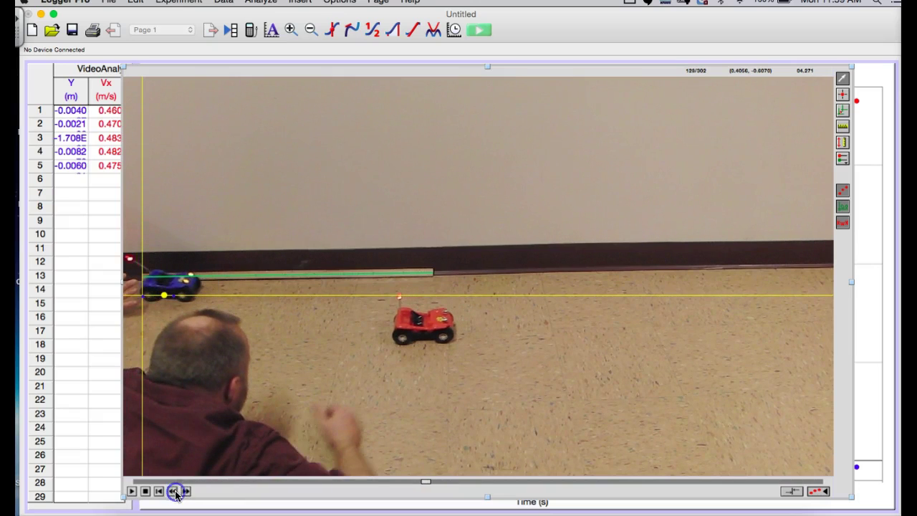
{"action": "left_click", "coordinate": [176, 493]}
{"action": "left_click", "coordinate": [176, 493]}
{"action": "left_click", "coordinate": [175, 493]}
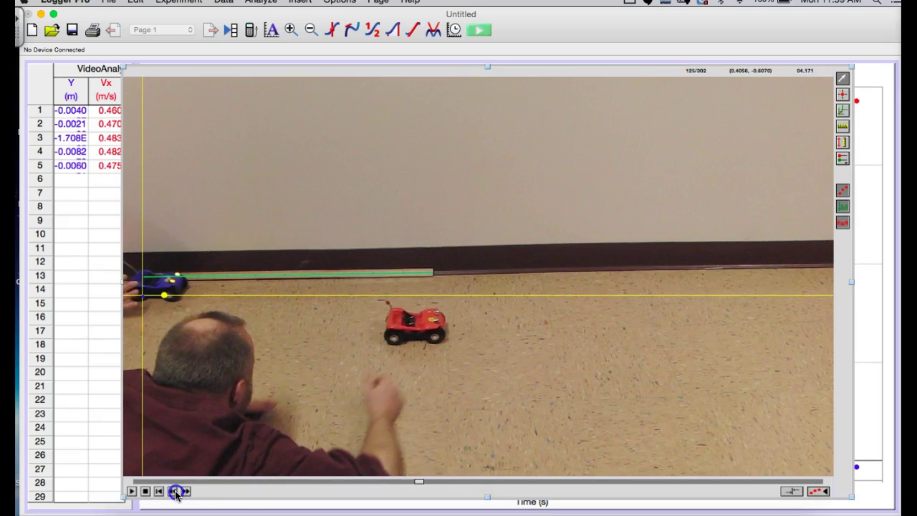
{"action": "left_click", "coordinate": [176, 493]}
{"action": "left_click", "coordinate": [176, 493]}
{"action": "left_click", "coordinate": [176, 493]}
{"action": "left_click", "coordinate": [176, 493]}
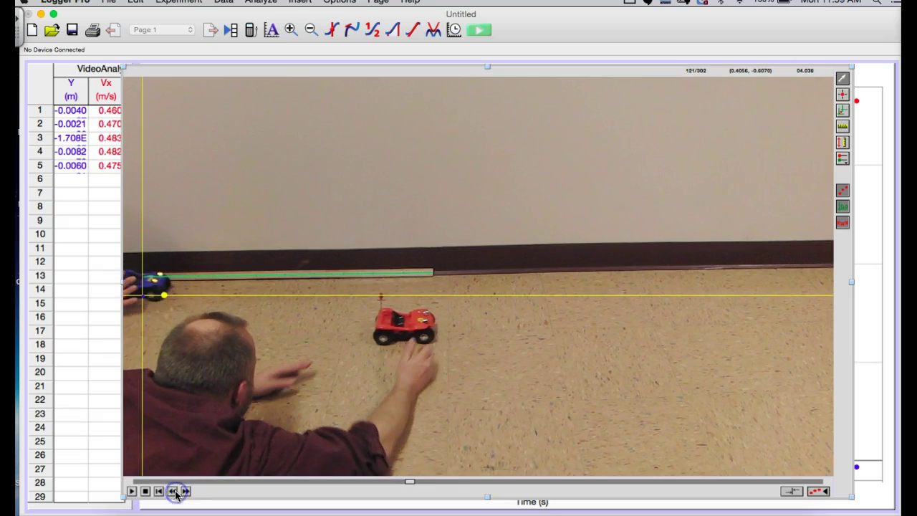
{"action": "left_click", "coordinate": [175, 493]}
{"action": "left_click", "coordinate": [175, 493]}
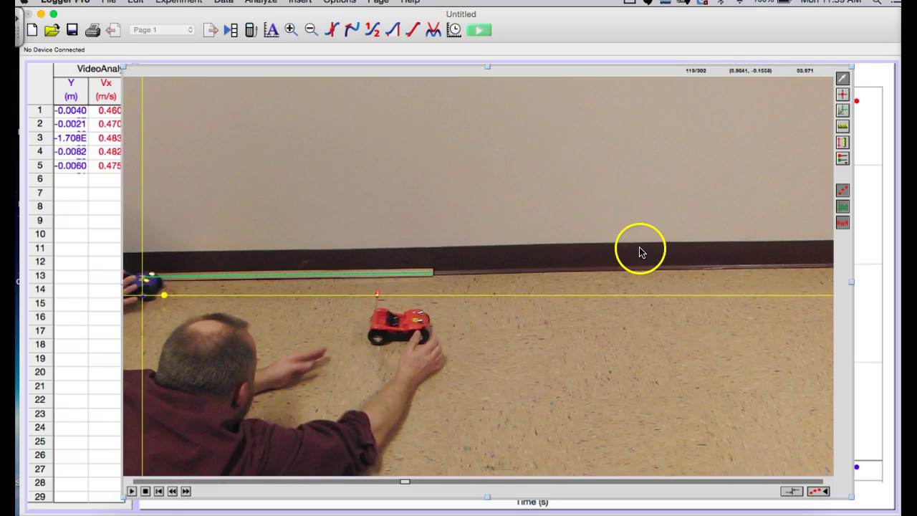
Add a second point series (Y 2, Vx 2) for the red car and reselect Add Point.
{"action": "left_click", "coordinate": [844, 160]}
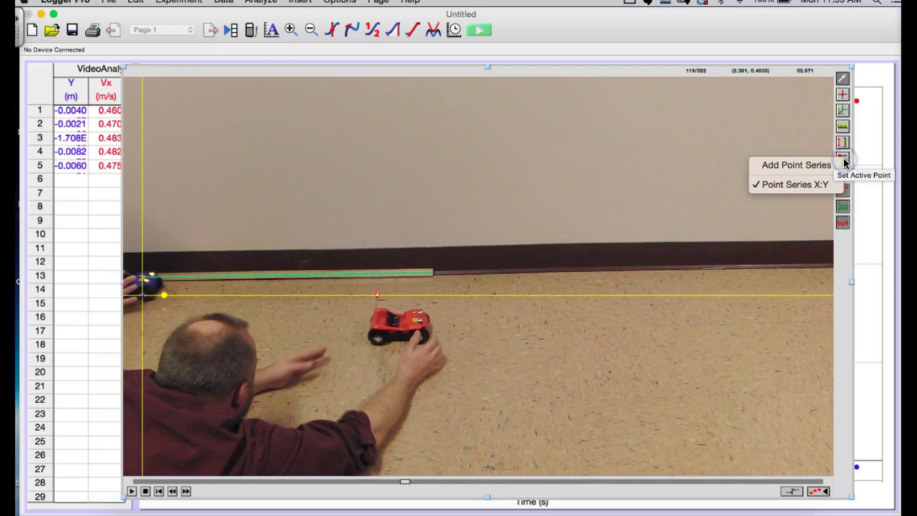
{"action": "left_click", "coordinate": [824, 166]}
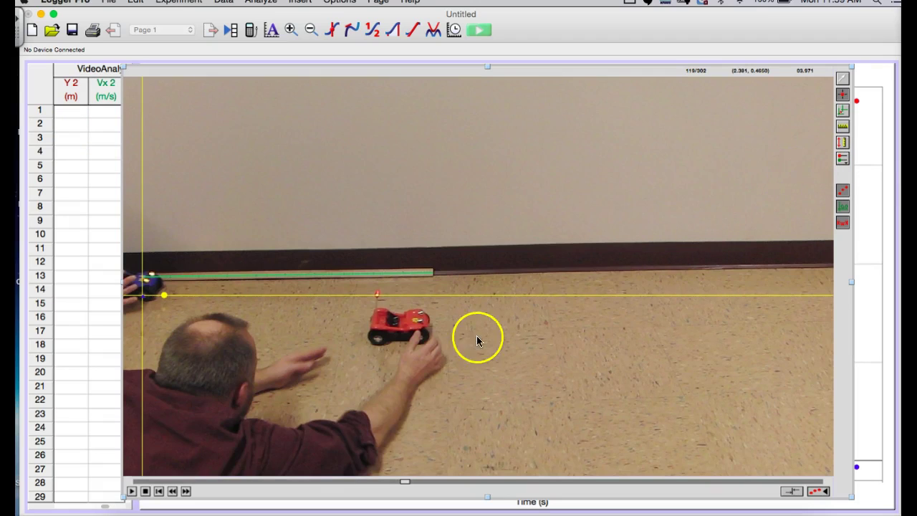
{"action": "left_click", "coordinate": [844, 96]}
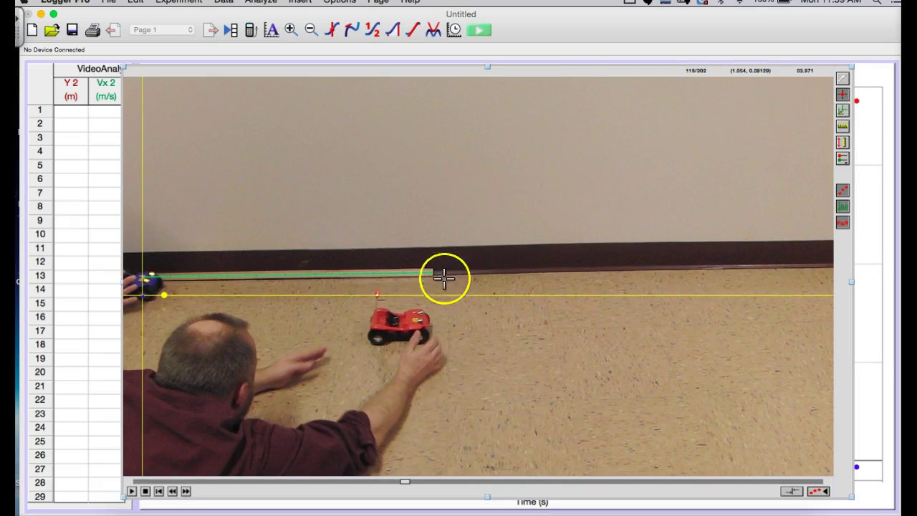
Mark the red car's position in two frames, skipping a few frames forward after each mark.
{"action": "left_click", "coordinate": [420, 337]}
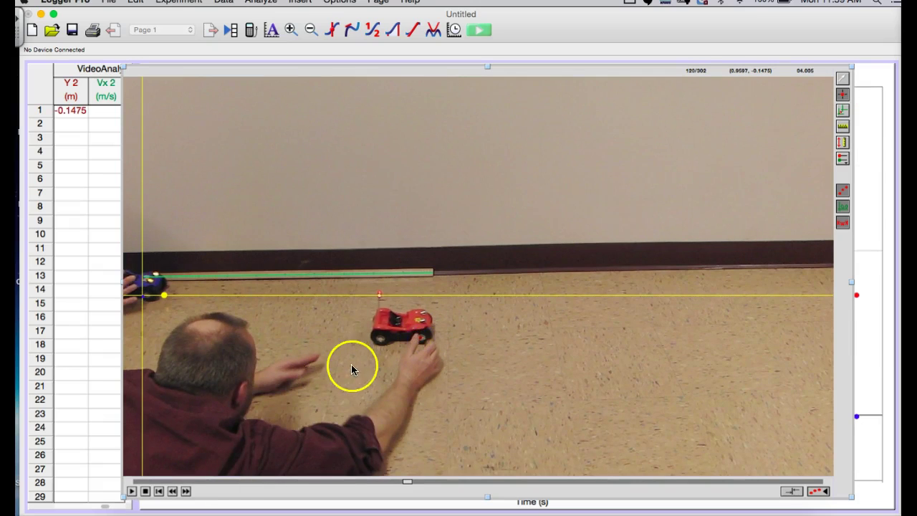
{"action": "left_click", "coordinate": [187, 491]}
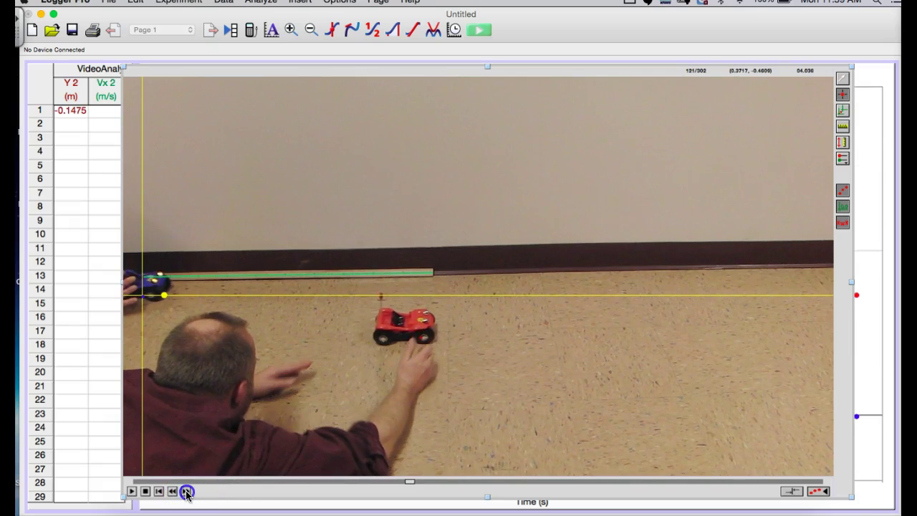
{"action": "left_click", "coordinate": [186, 491]}
{"action": "left_click", "coordinate": [186, 491]}
{"action": "left_click", "coordinate": [186, 490]}
{"action": "left_click", "coordinate": [186, 490]}
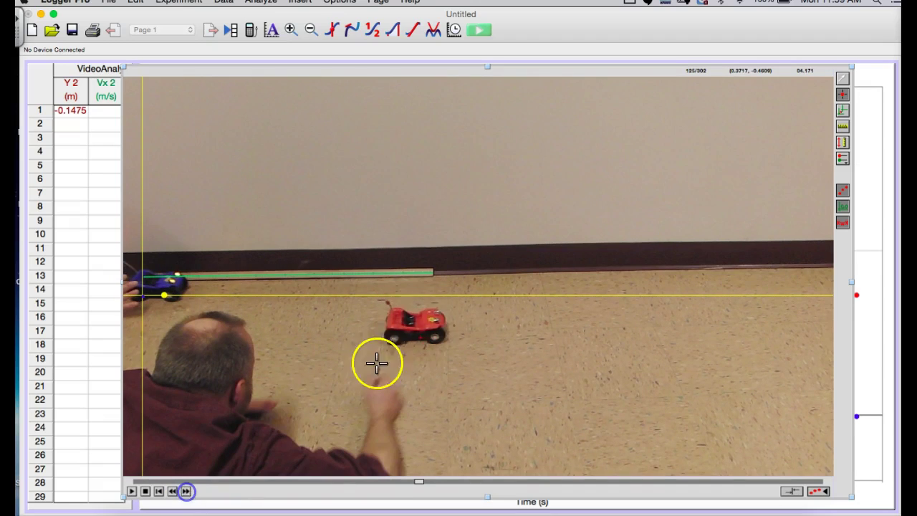
{"action": "left_click", "coordinate": [434, 330]}
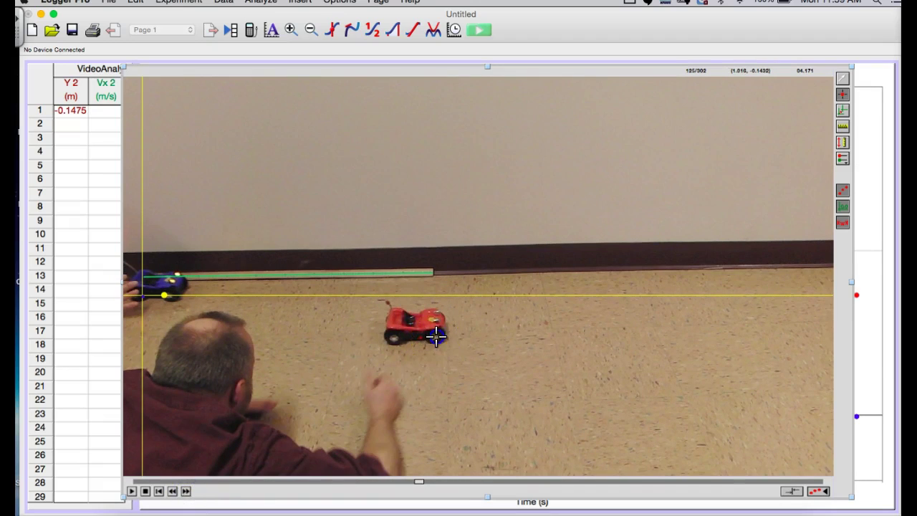
{"action": "left_click", "coordinate": [187, 491]}
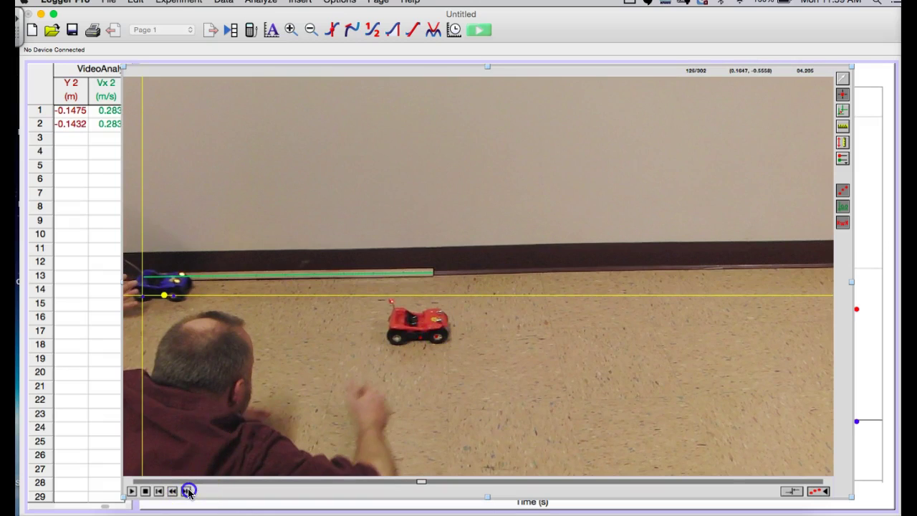
{"action": "left_click", "coordinate": [187, 491]}
{"action": "left_click", "coordinate": [187, 490]}
{"action": "left_click", "coordinate": [187, 491]}
{"action": "left_click", "coordinate": [187, 491]}
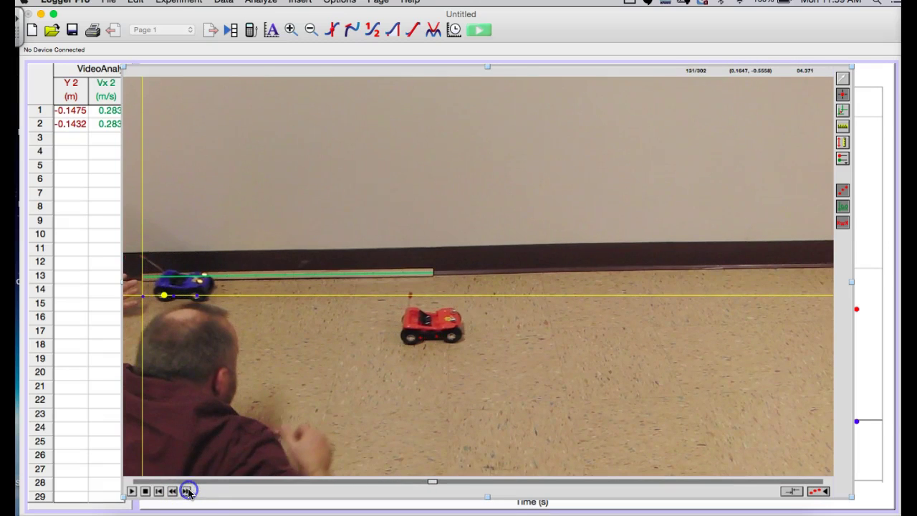
{"action": "left_click", "coordinate": [187, 490]}
Mark the red car in three later frames, then stop adding points and switch to selecting.
{"action": "left_click_drag", "start_coordinate": [454, 327], "coordinate": [455, 336]}
{"action": "left_click", "coordinate": [183, 492]}
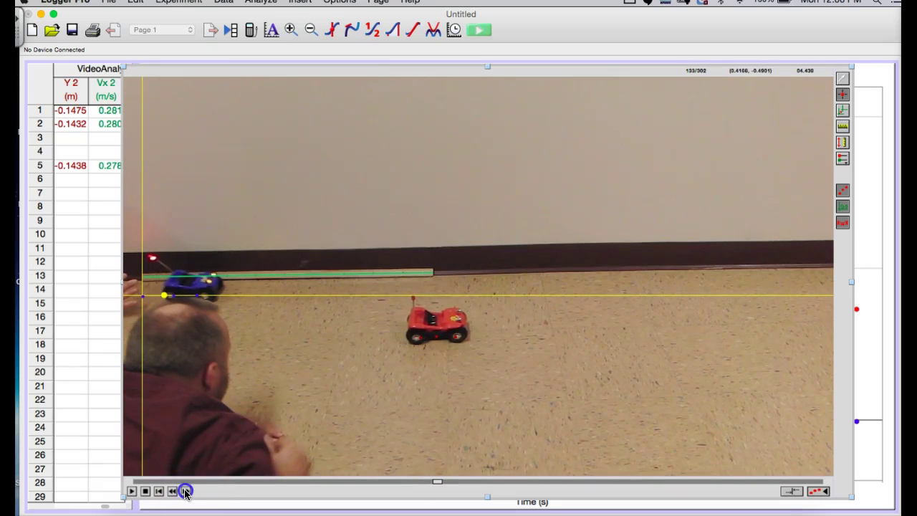
{"action": "left_click", "coordinate": [184, 491]}
{"action": "left_click", "coordinate": [185, 491]}
{"action": "left_click", "coordinate": [185, 492]}
{"action": "left_click_drag", "start_coordinate": [436, 363], "coordinate": [475, 328]}
{"action": "left_click", "coordinate": [470, 334]}
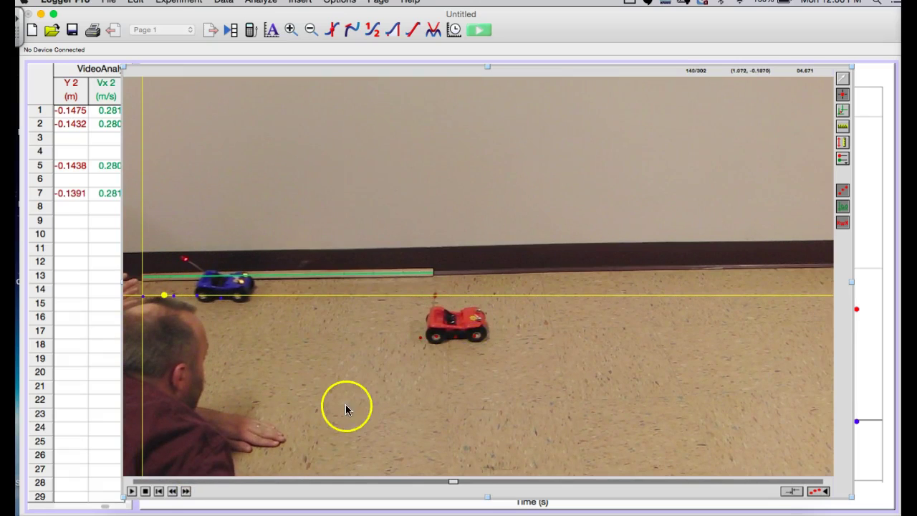
{"action": "left_click", "coordinate": [186, 491]}
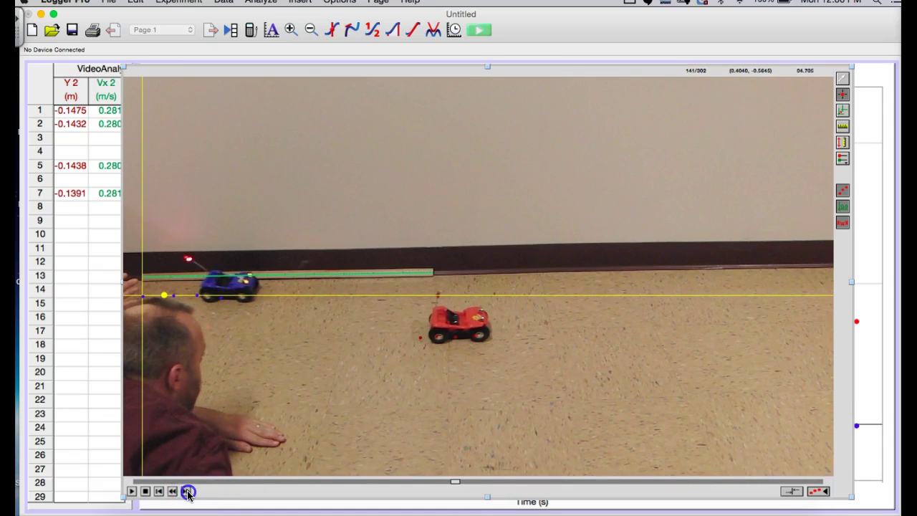
{"action": "left_click", "coordinate": [186, 491]}
{"action": "left_click", "coordinate": [186, 491]}
{"action": "left_click", "coordinate": [186, 492]}
{"action": "left_click_drag", "start_coordinate": [432, 371], "coordinate": [488, 334]}
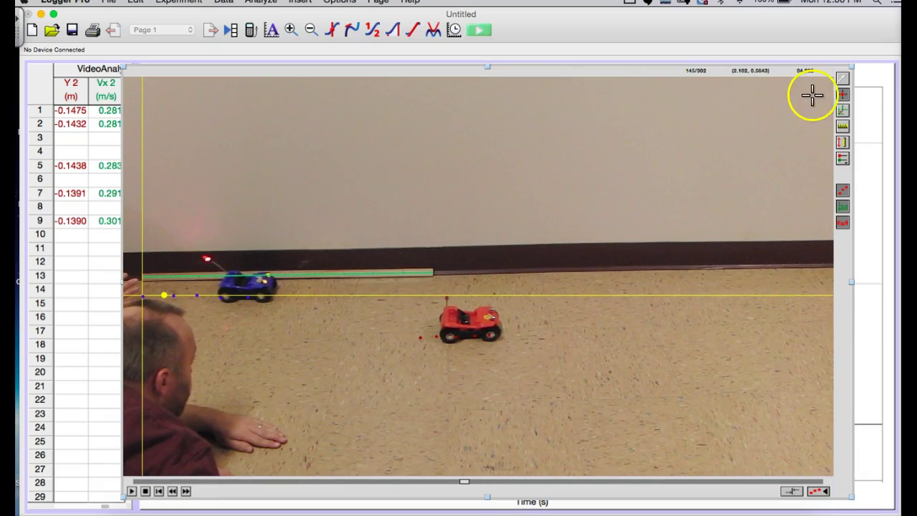
{"action": "left_click", "coordinate": [842, 84]}
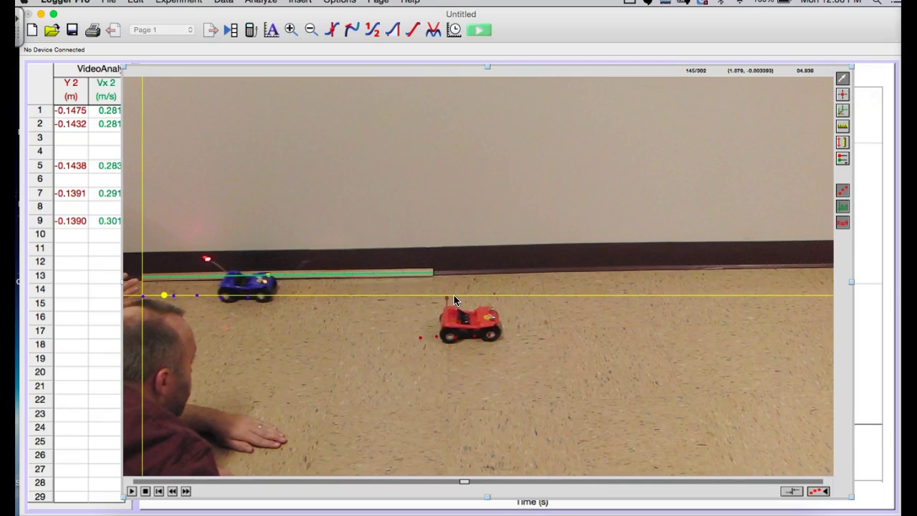
Uncheck Y and Y 2 in the vertical-axis column list, keeping only X and X 2 plotted.
{"action": "left_click", "coordinate": [869, 130]}
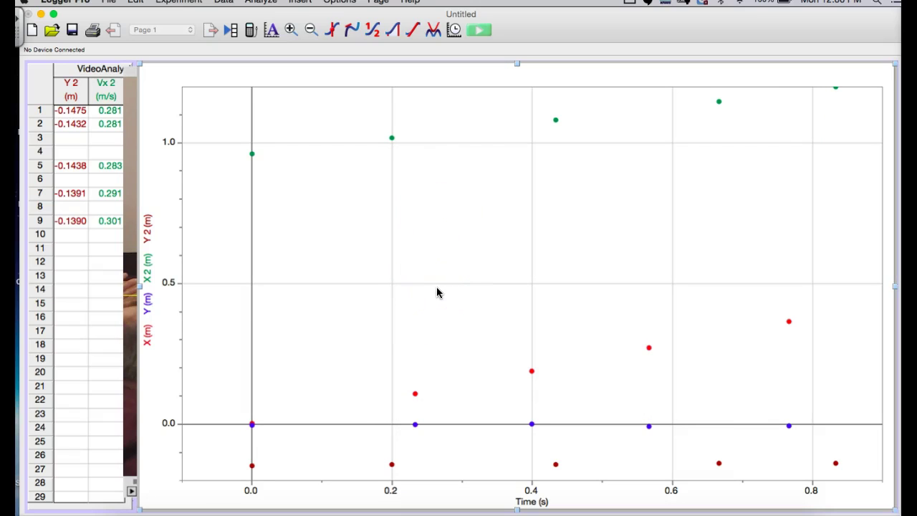
{"action": "left_click", "coordinate": [146, 280]}
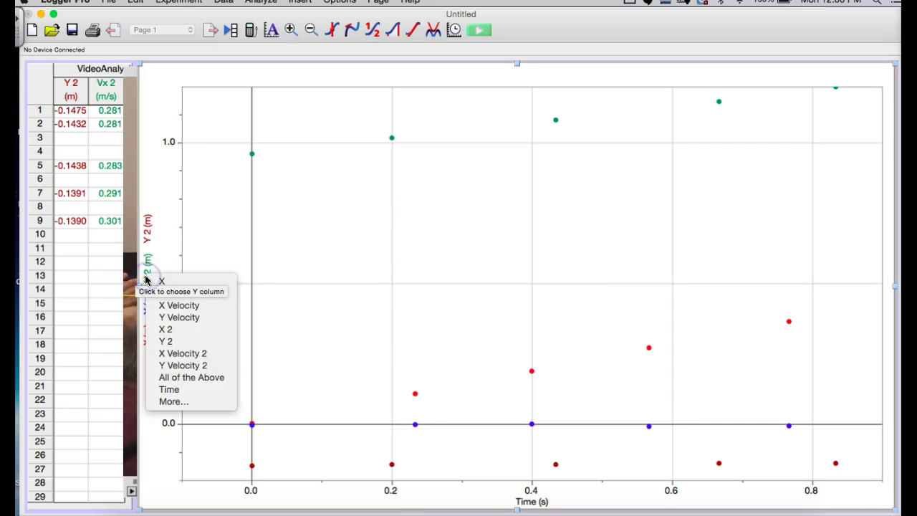
{"action": "left_click", "coordinate": [175, 401]}
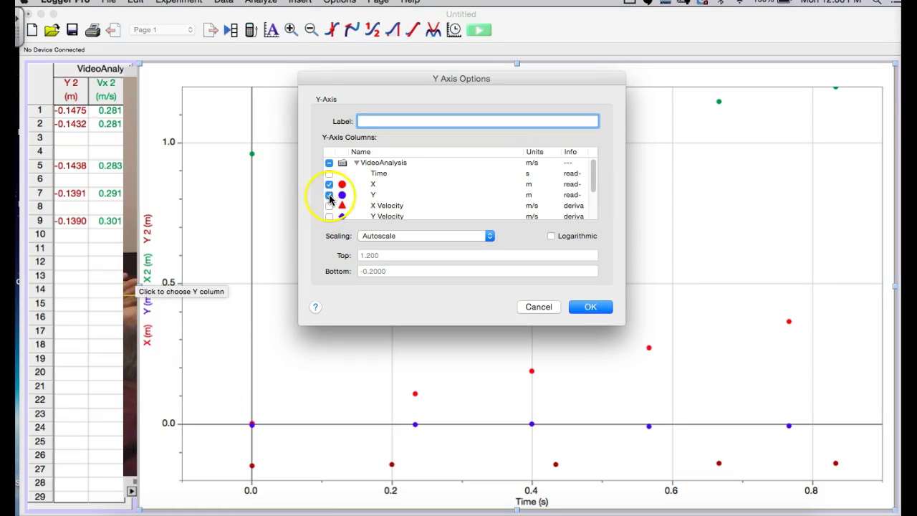
{"action": "left_click", "coordinate": [330, 195]}
{"action": "scroll", "coordinate": [342, 190], "scroll_direction": "down", "scroll_amount": 3}
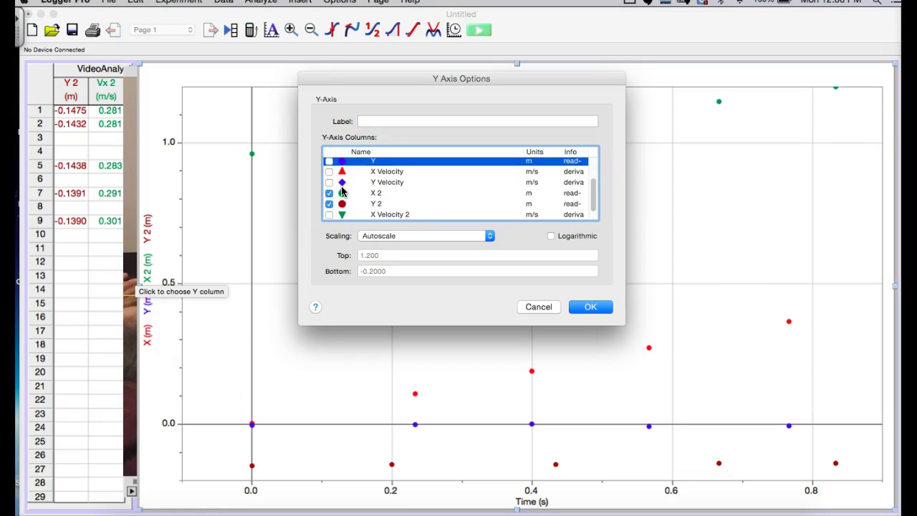
{"action": "left_click", "coordinate": [329, 202]}
{"action": "left_click", "coordinate": [329, 202]}
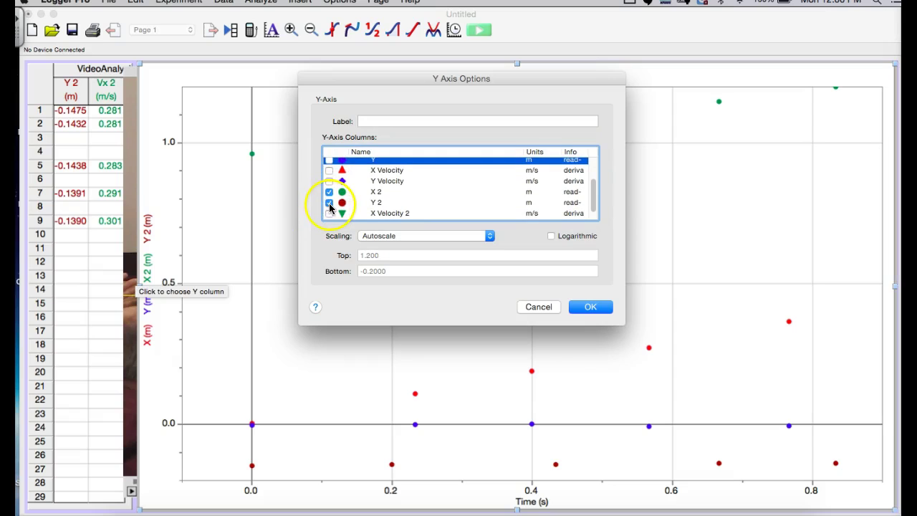
{"action": "left_click", "coordinate": [329, 203]}
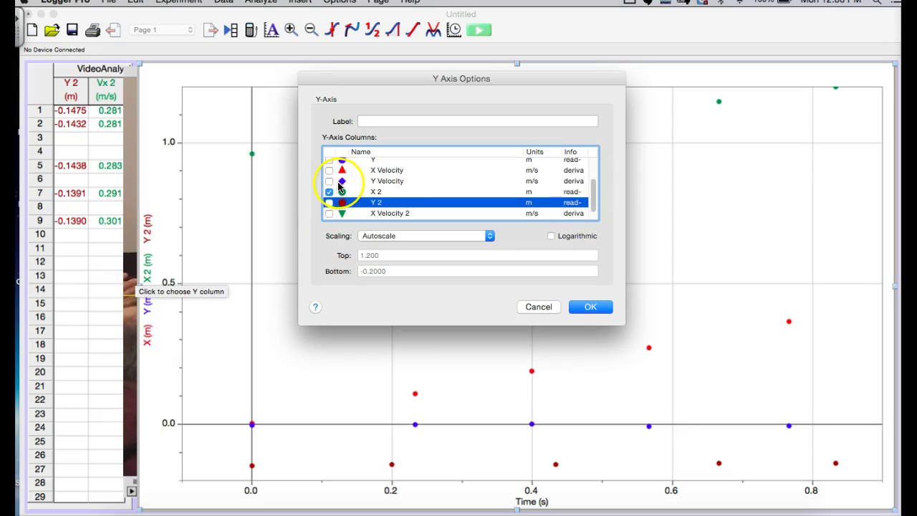
{"action": "scroll", "coordinate": [340, 186], "scroll_direction": "up", "scroll_amount": 3}
{"action": "scroll", "coordinate": [338, 180], "scroll_direction": "down", "scroll_amount": 3}
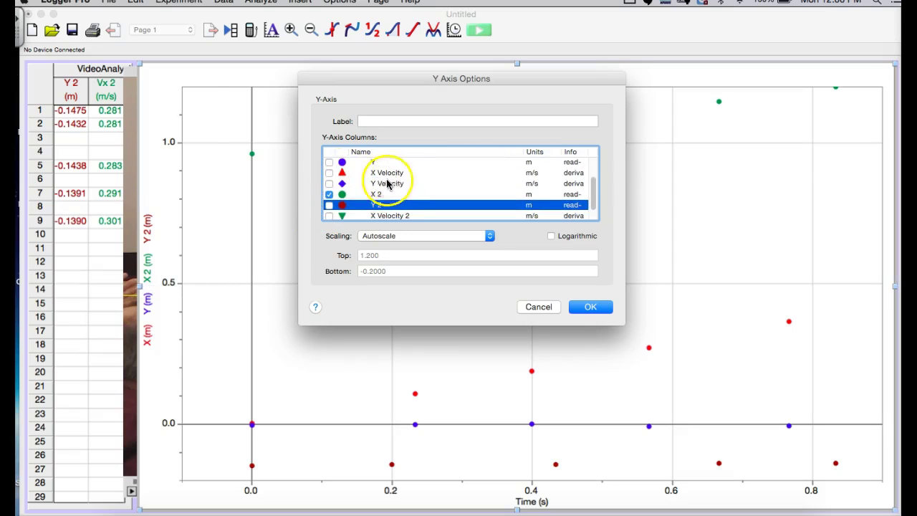
{"action": "scroll", "coordinate": [399, 184], "scroll_direction": "up", "scroll_amount": 1}
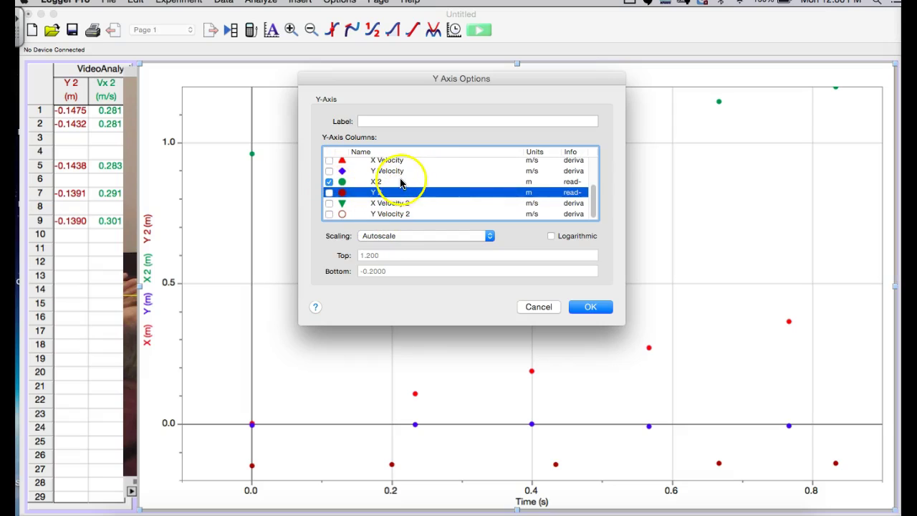
{"action": "left_click", "coordinate": [589, 307]}
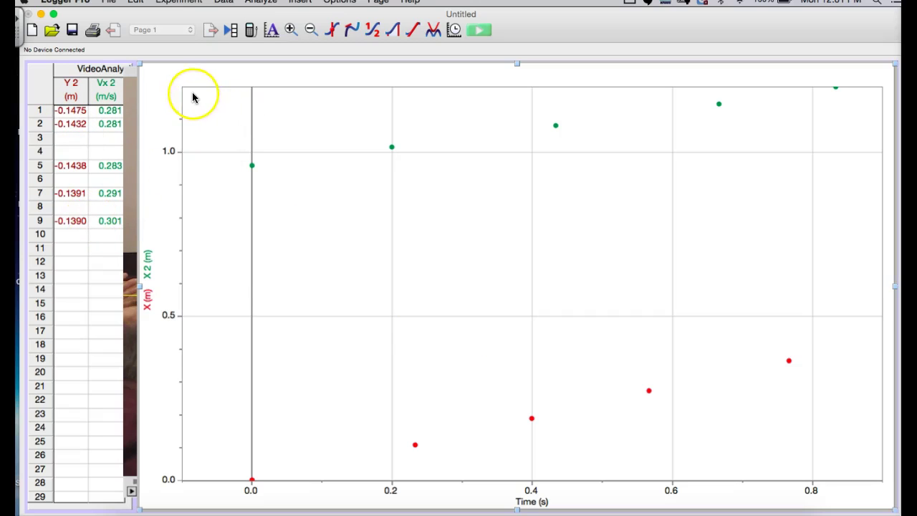
Fit lines to all X and X 2 data (slopes 0.4765 and 0.2846 m/s) and separate their boxes.
{"action": "left_click_drag", "start_coordinate": [192, 93], "coordinate": [859, 444]}
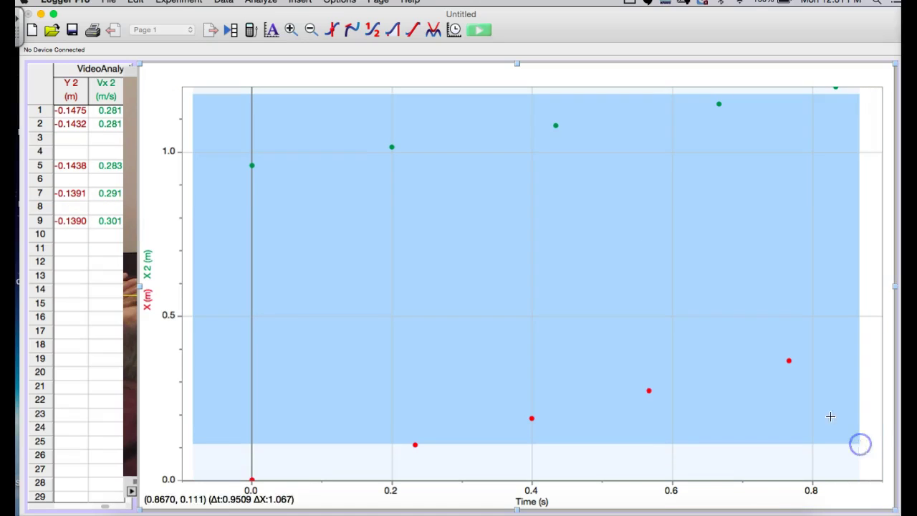
{"action": "left_click", "coordinate": [414, 32]}
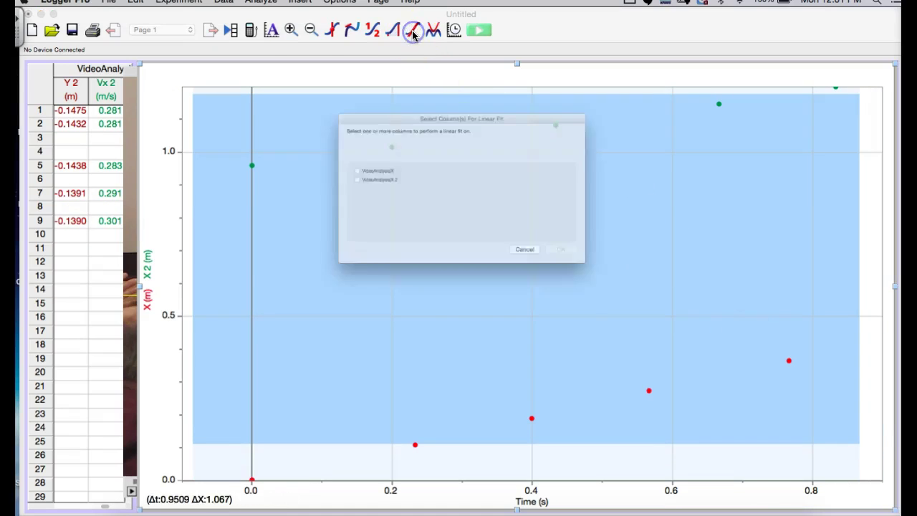
{"action": "left_click", "coordinate": [312, 163]}
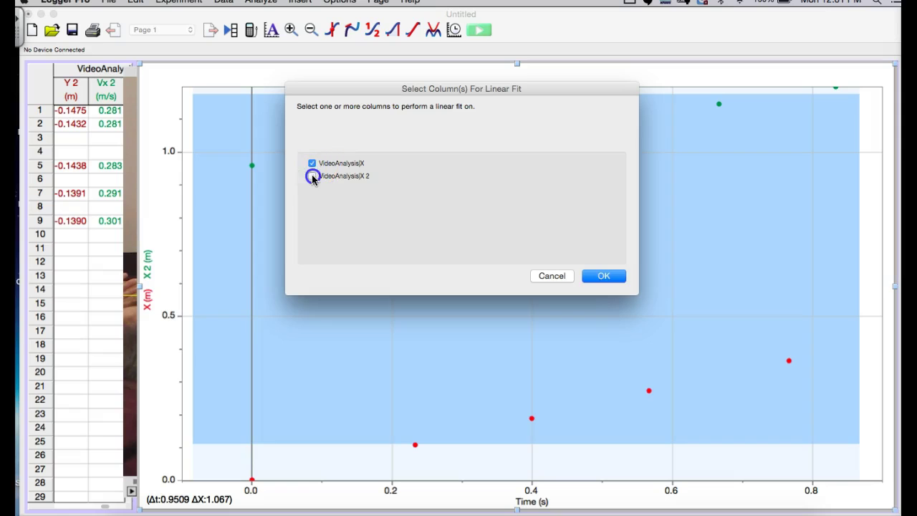
{"action": "left_click", "coordinate": [312, 175]}
{"action": "left_click", "coordinate": [600, 277]}
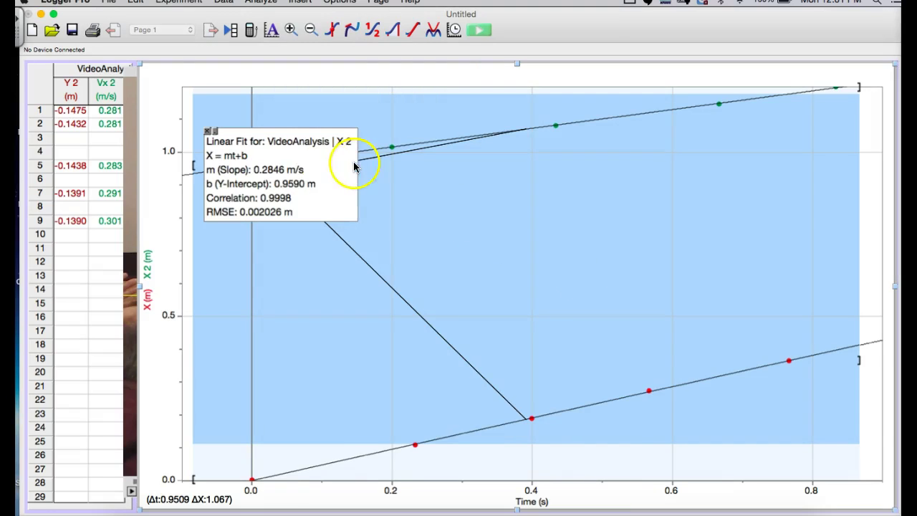
{"action": "left_click_drag", "start_coordinate": [300, 169], "coordinate": [518, 188]}
{"action": "left_click_drag", "start_coordinate": [278, 168], "coordinate": [383, 359]}
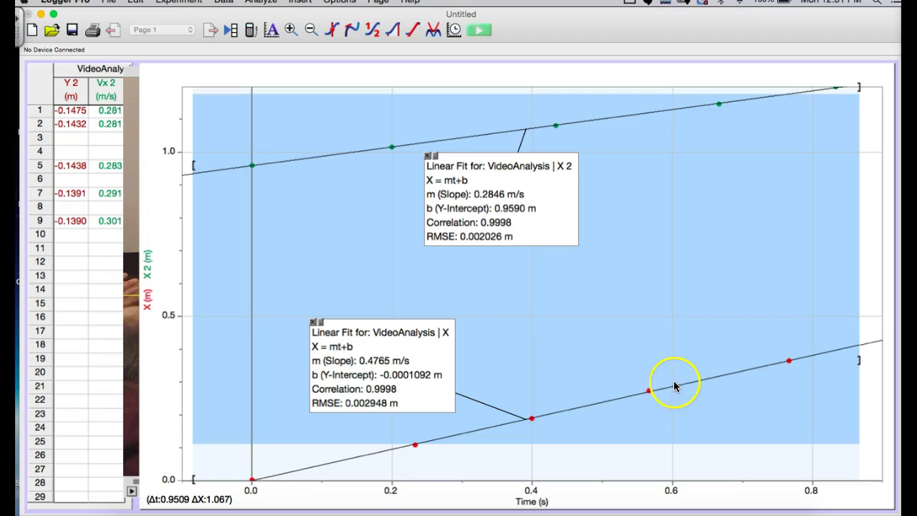
Set the vertical axis to manual scaling with a top of 4 m.
{"action": "left_click", "coordinate": [541, 310]}
{"action": "double_click", "coordinate": [539, 308]}
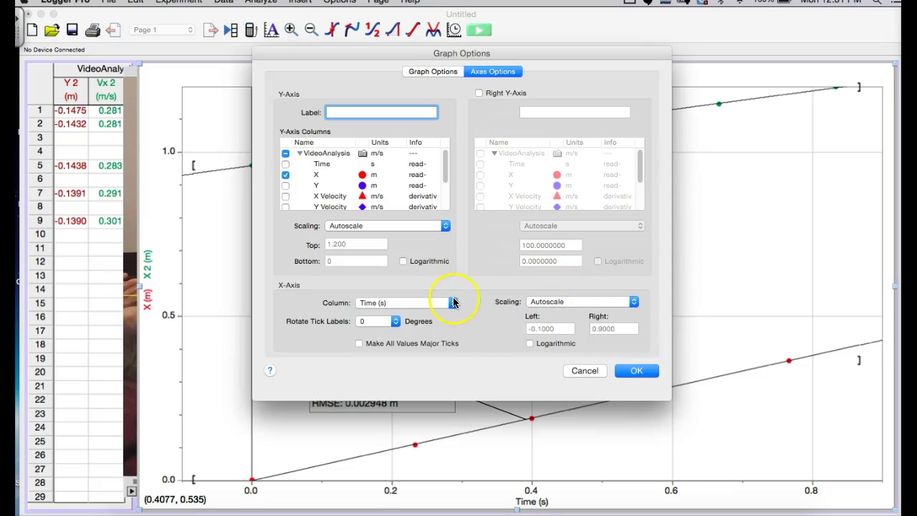
{"action": "left_click", "coordinate": [446, 228]}
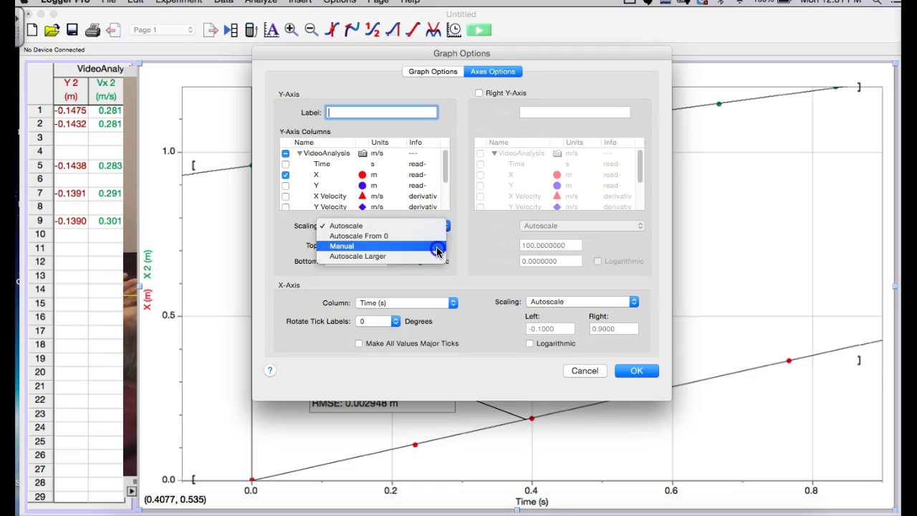
{"action": "left_click", "coordinate": [437, 248]}
{"action": "left_click", "coordinate": [355, 243]}
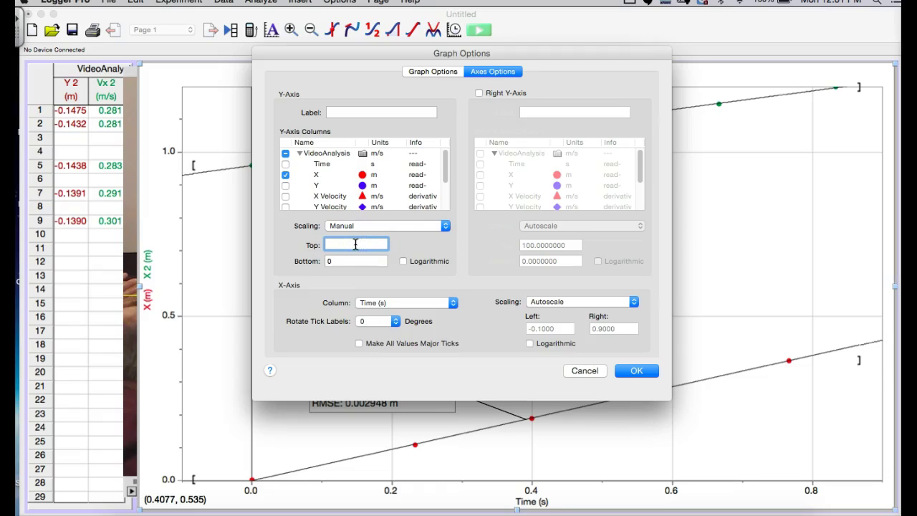
{"action": "type", "text": "4"}
{"action": "left_click", "coordinate": [637, 370]}
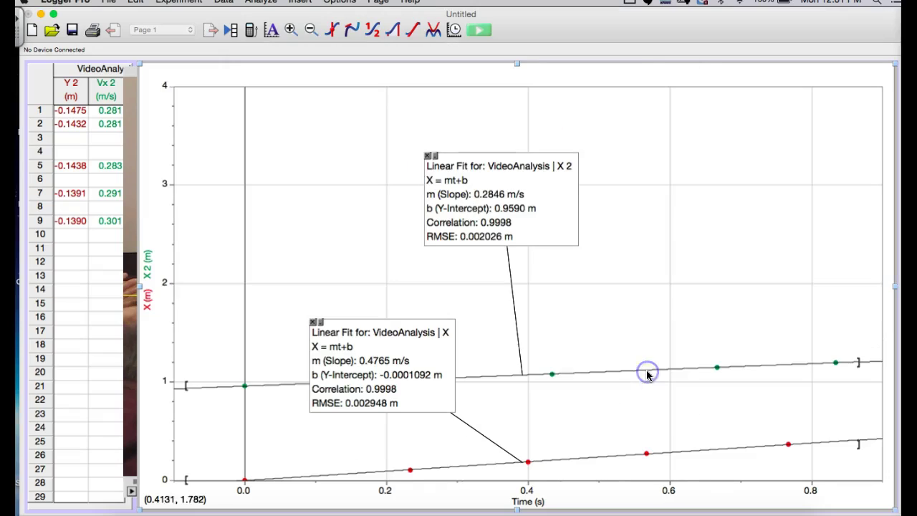
Set the time axis to manual scaling with a right limit of 8 s.
{"action": "double_click", "coordinate": [609, 320]}
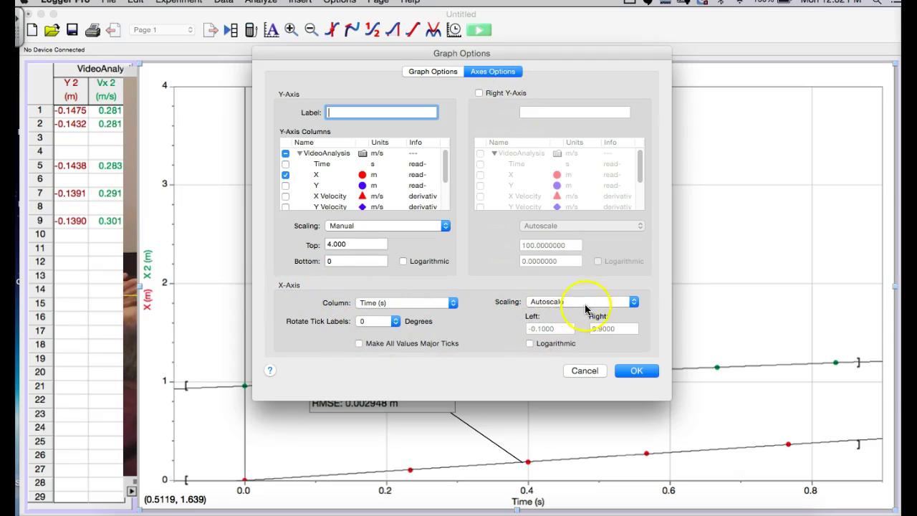
{"action": "left_click", "coordinate": [634, 301]}
{"action": "left_click", "coordinate": [624, 326]}
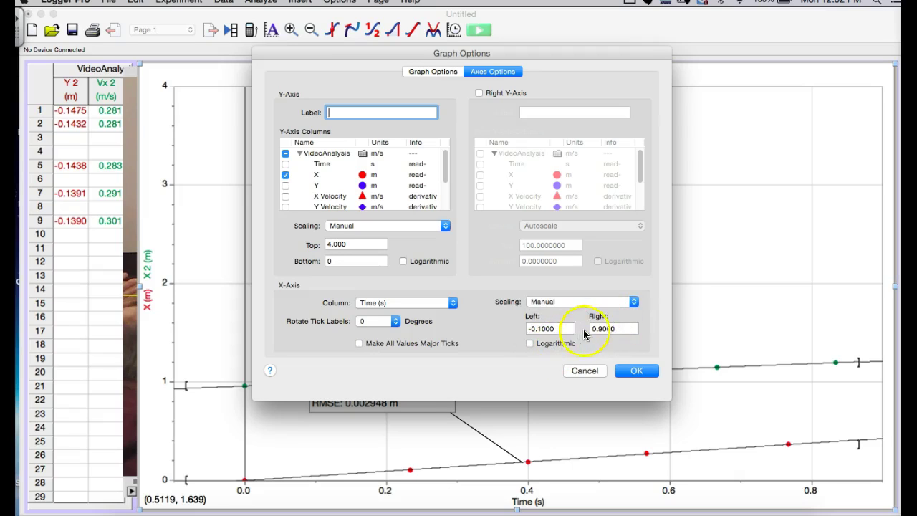
{"action": "left_click", "coordinate": [619, 331]}
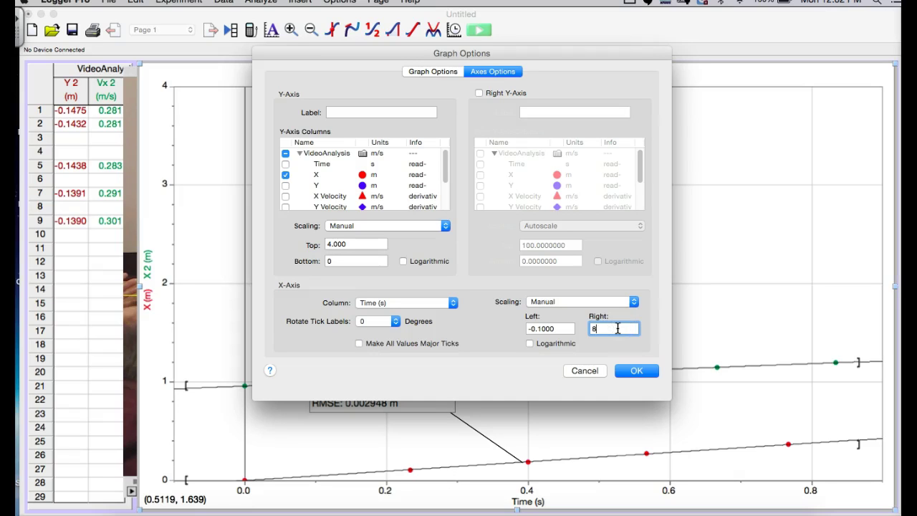
{"action": "left_click", "coordinate": [637, 371]}
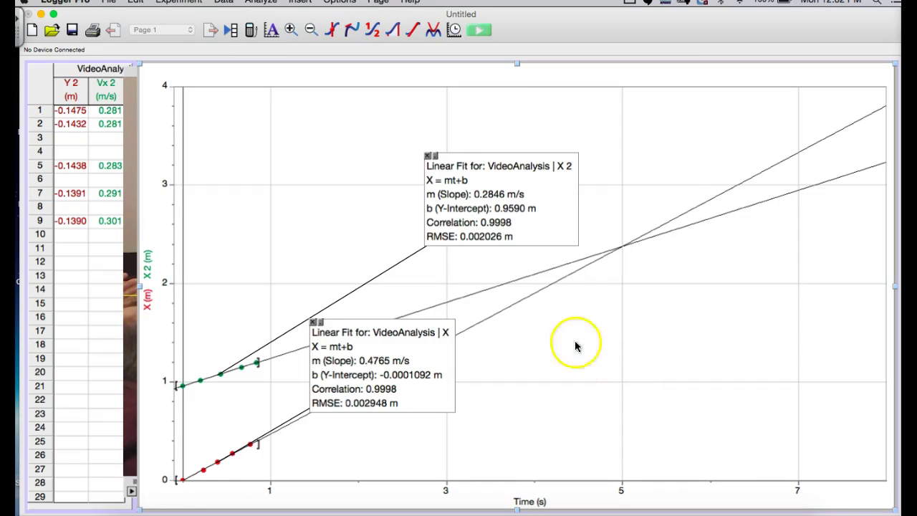
Move the fit boxes off the lines and use Examine to read values where the fit lines cross.
{"action": "mouse_move", "coordinate": [387, 352]}
{"action": "left_mouse_down"}
{"action": "mouse_move", "coordinate": [519, 372]}
{"action": "mouse_move", "coordinate": [504, 380]}
{"action": "mouse_move", "coordinate": [510, 390]}
{"action": "left_mouse_up"}
{"action": "left_click_drag", "start_coordinate": [492, 195], "coordinate": [383, 207]}
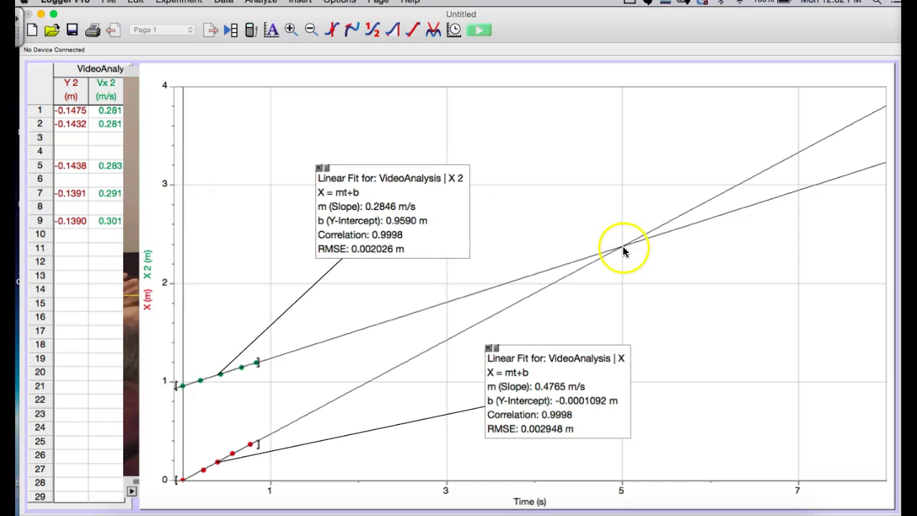
{"action": "left_click", "coordinate": [333, 31]}
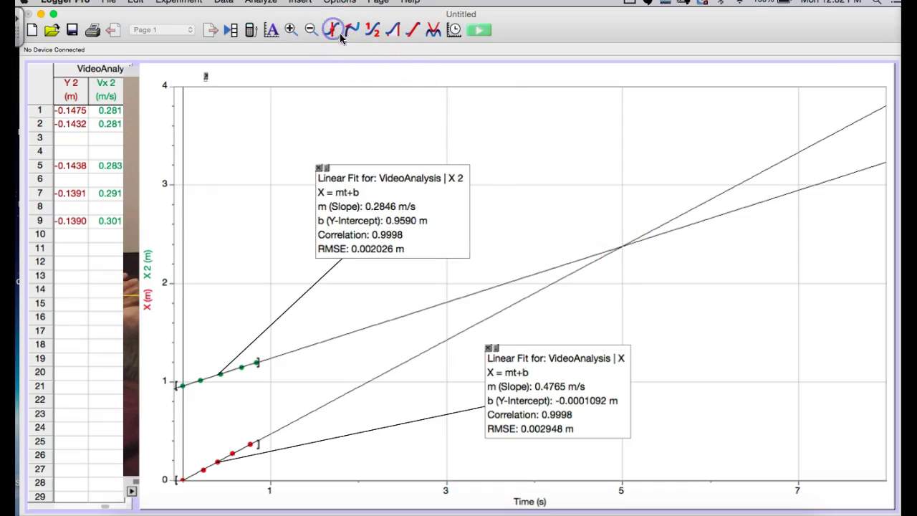
{"action": "left_click", "coordinate": [554, 218]}
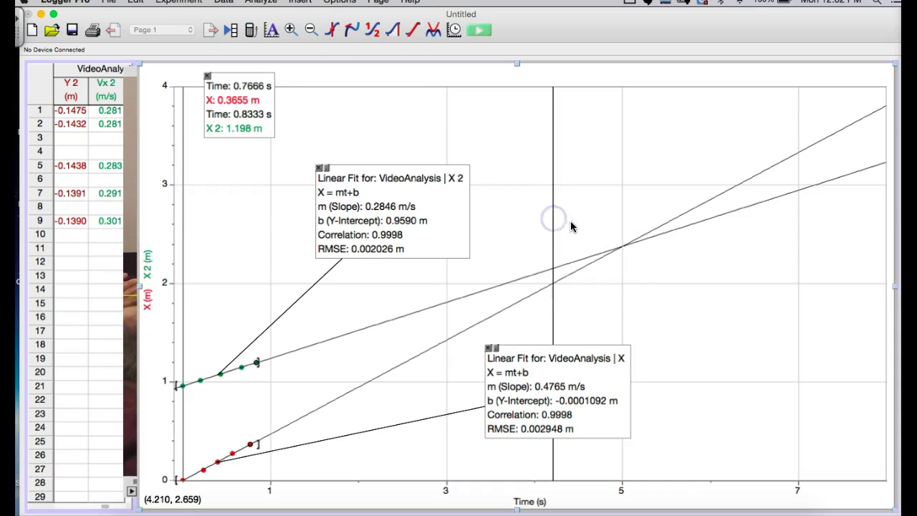
{"action": "left_click", "coordinate": [622, 234]}
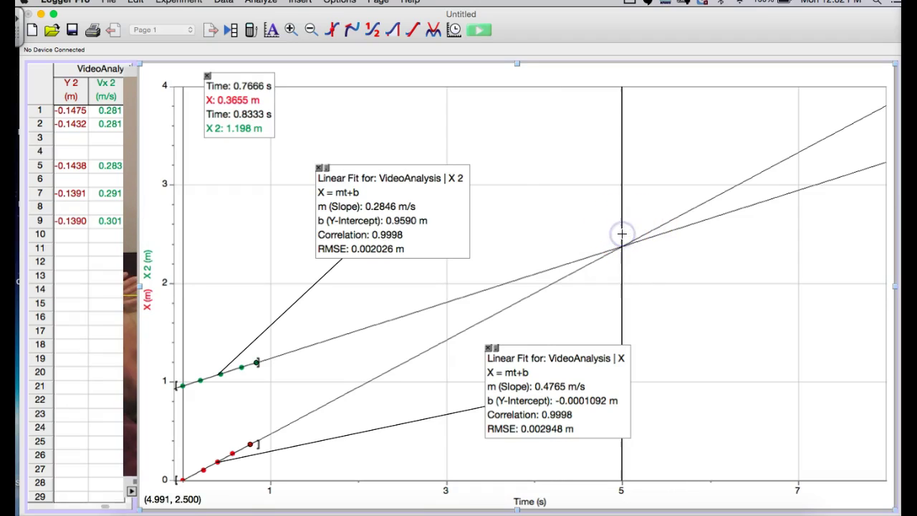
{"action": "left_click", "coordinate": [624, 252]}
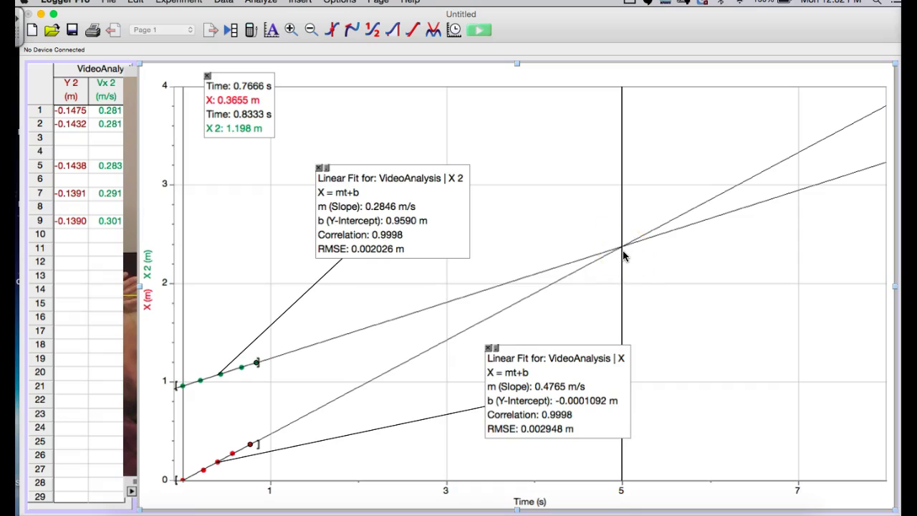